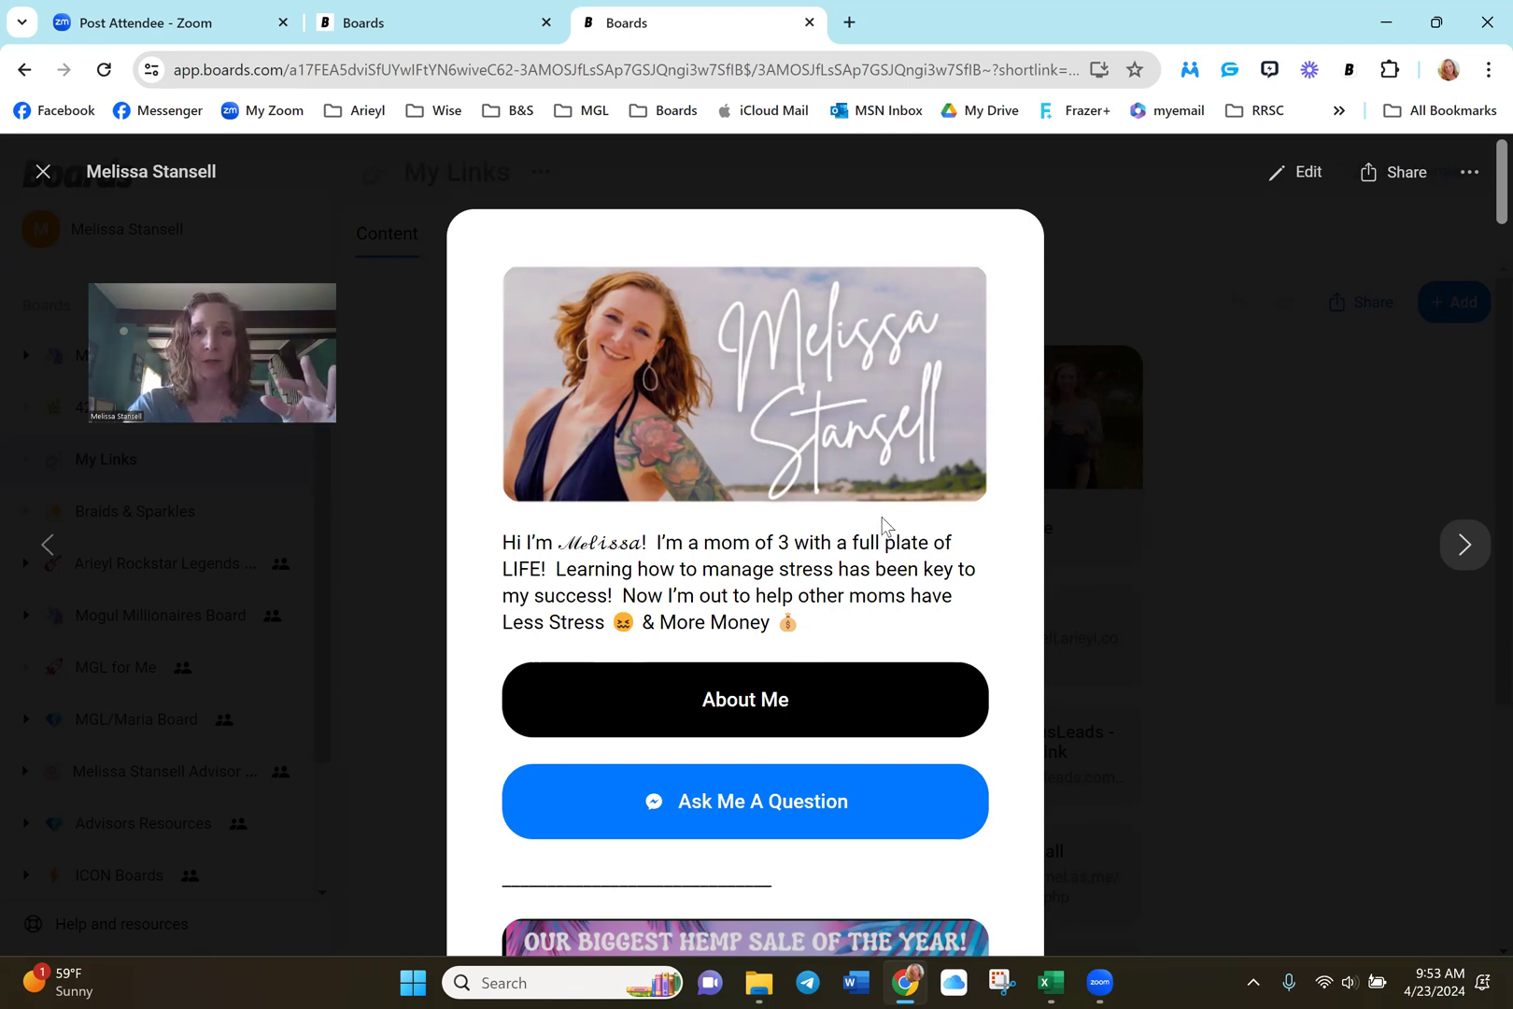
scroll(881, 523, "down", 1)
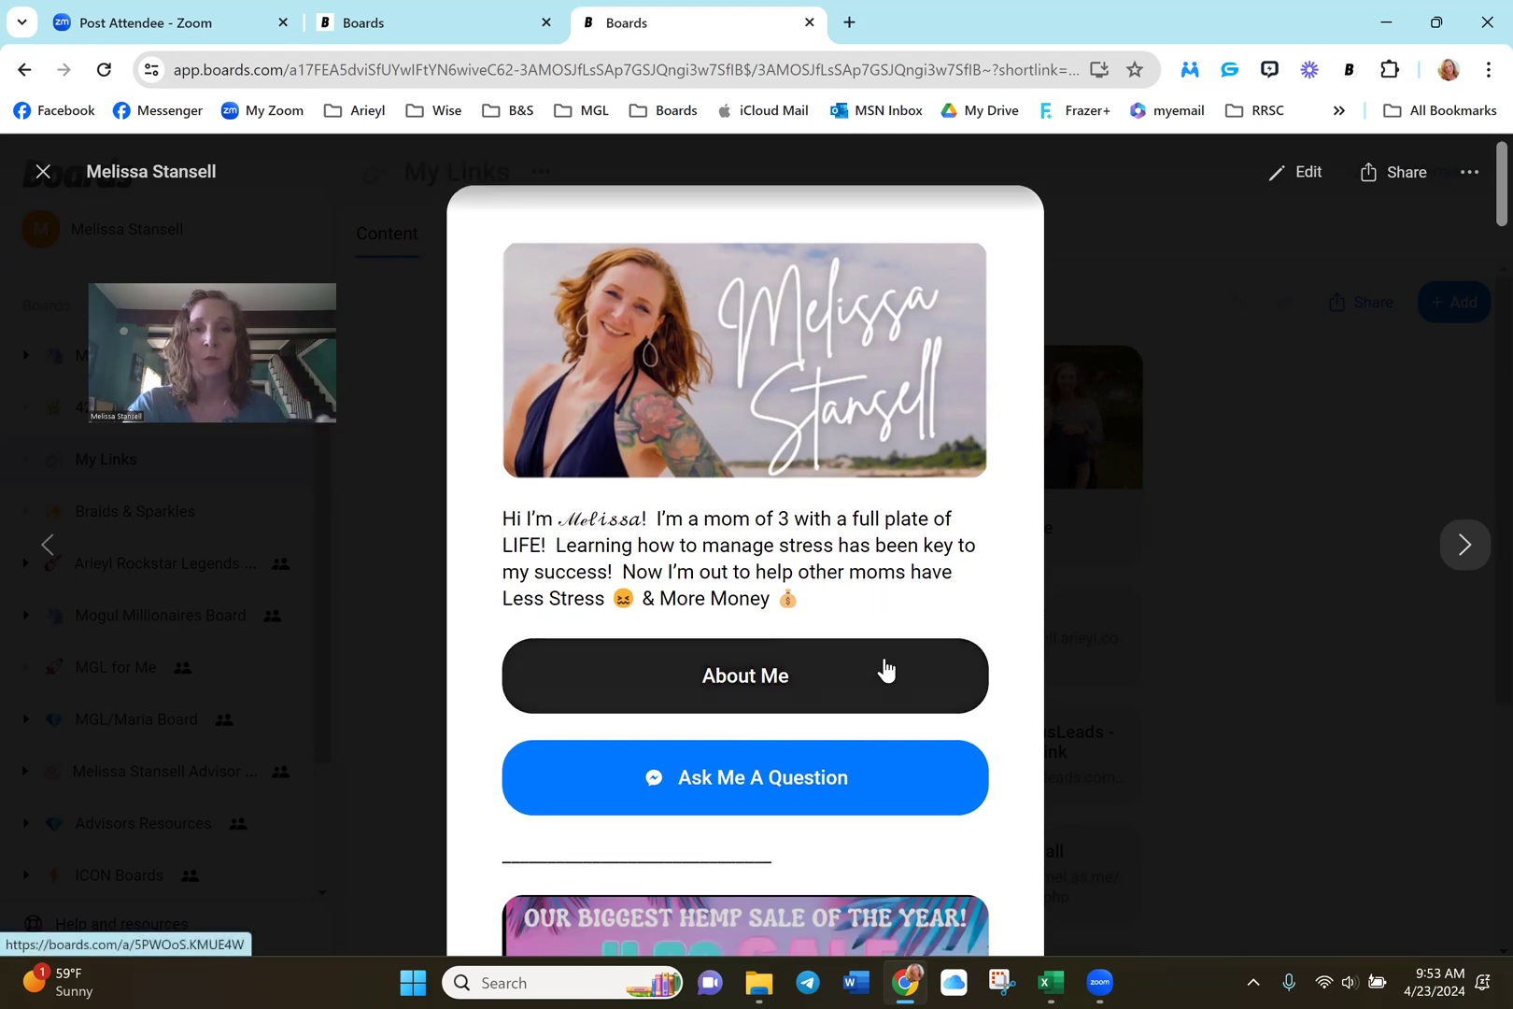
scroll(886, 669, "down", 6)
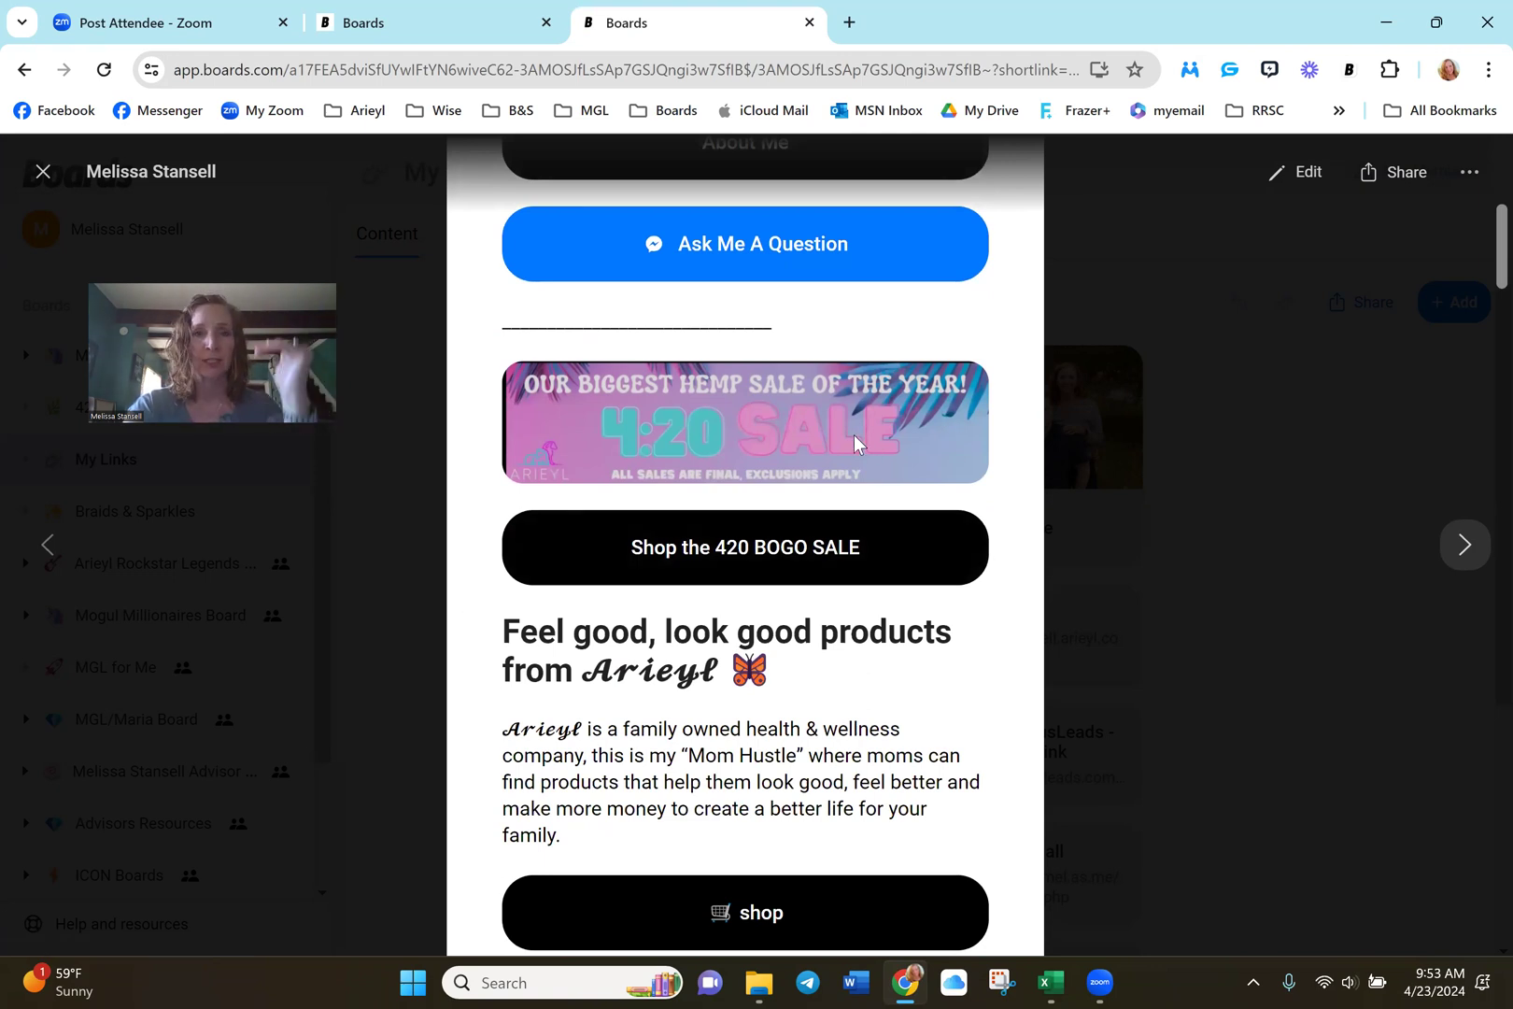
scroll(854, 433, "down", 8)
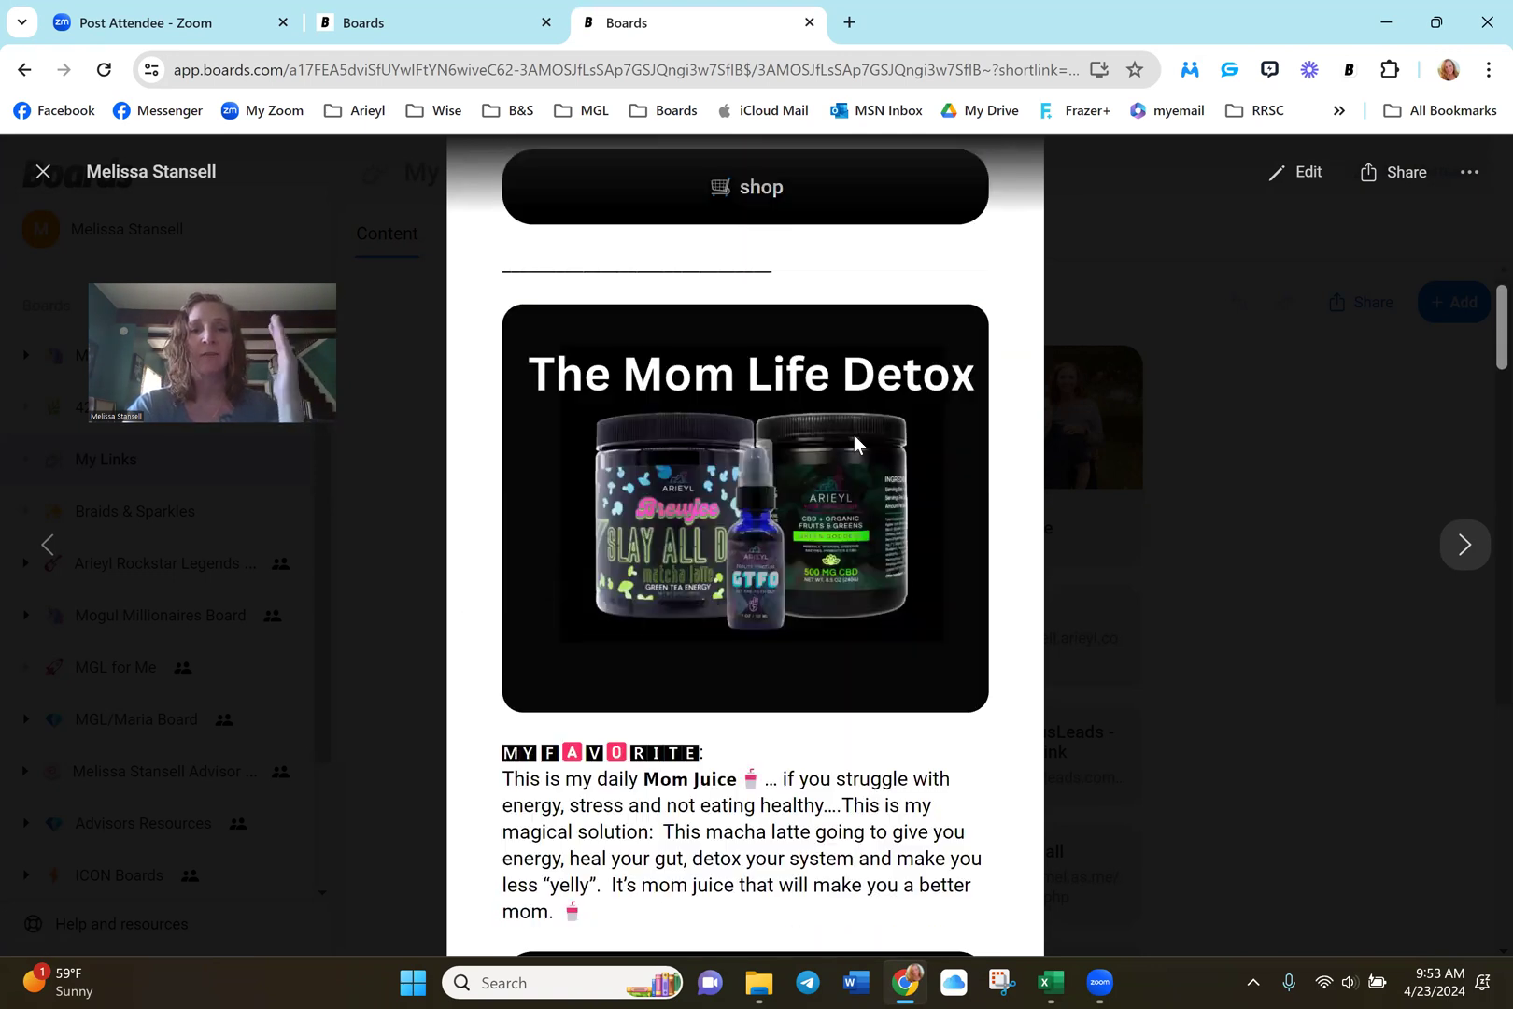
scroll(853, 433, "down", 13)
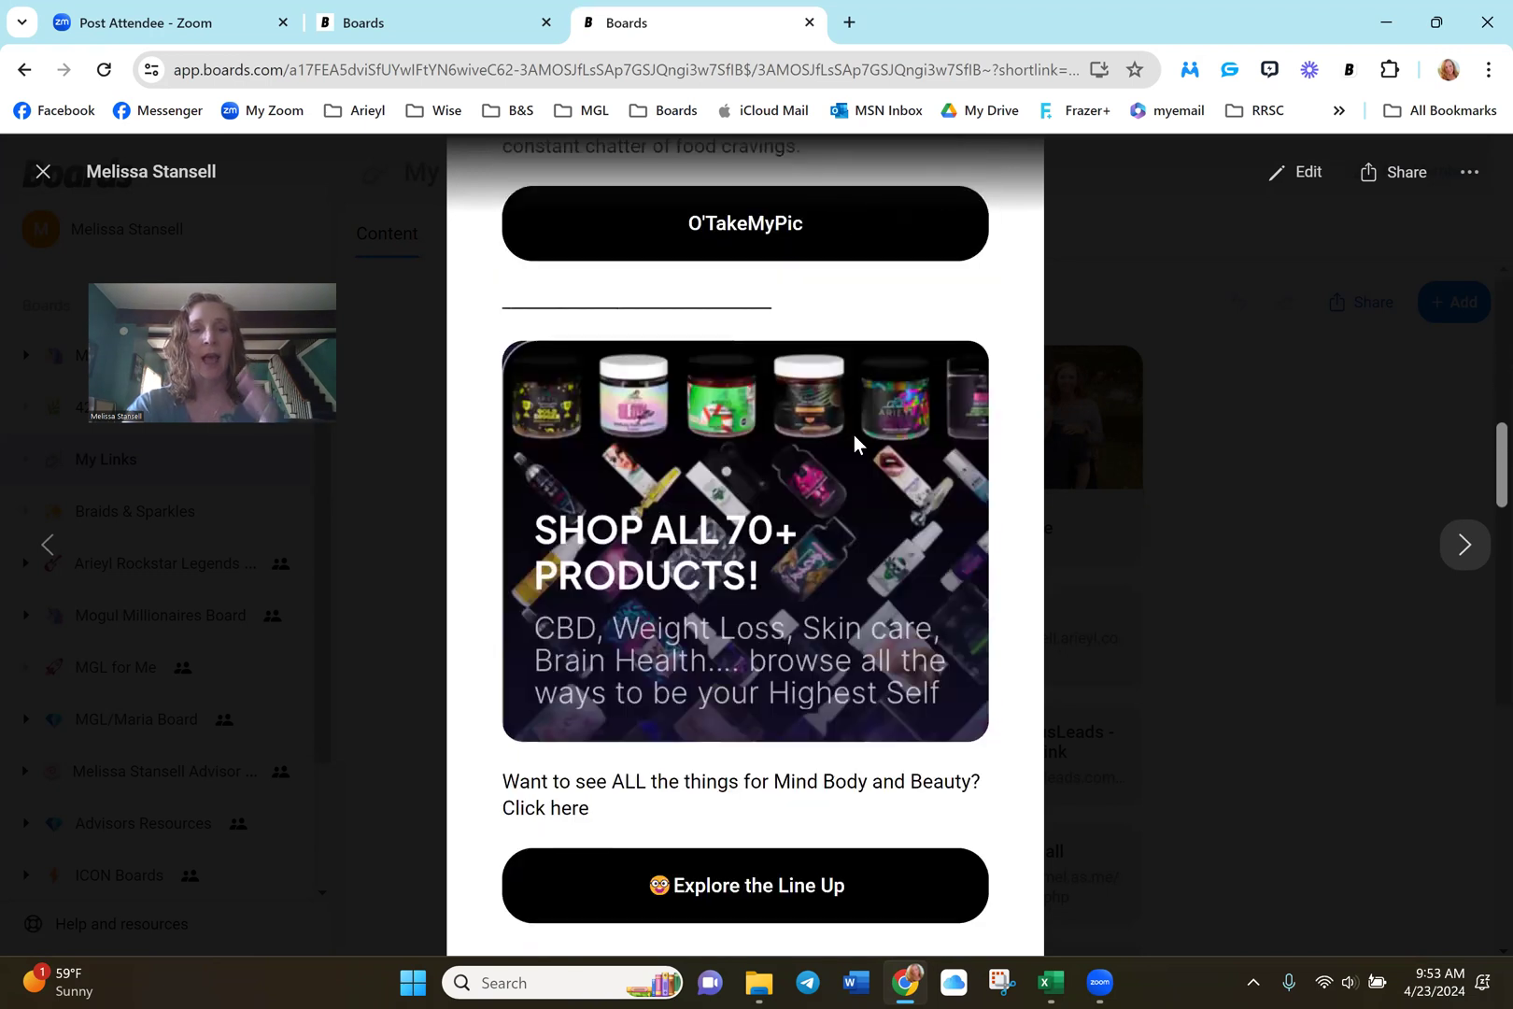
scroll(853, 433, "down", 2)
scroll(854, 433, "down", 6)
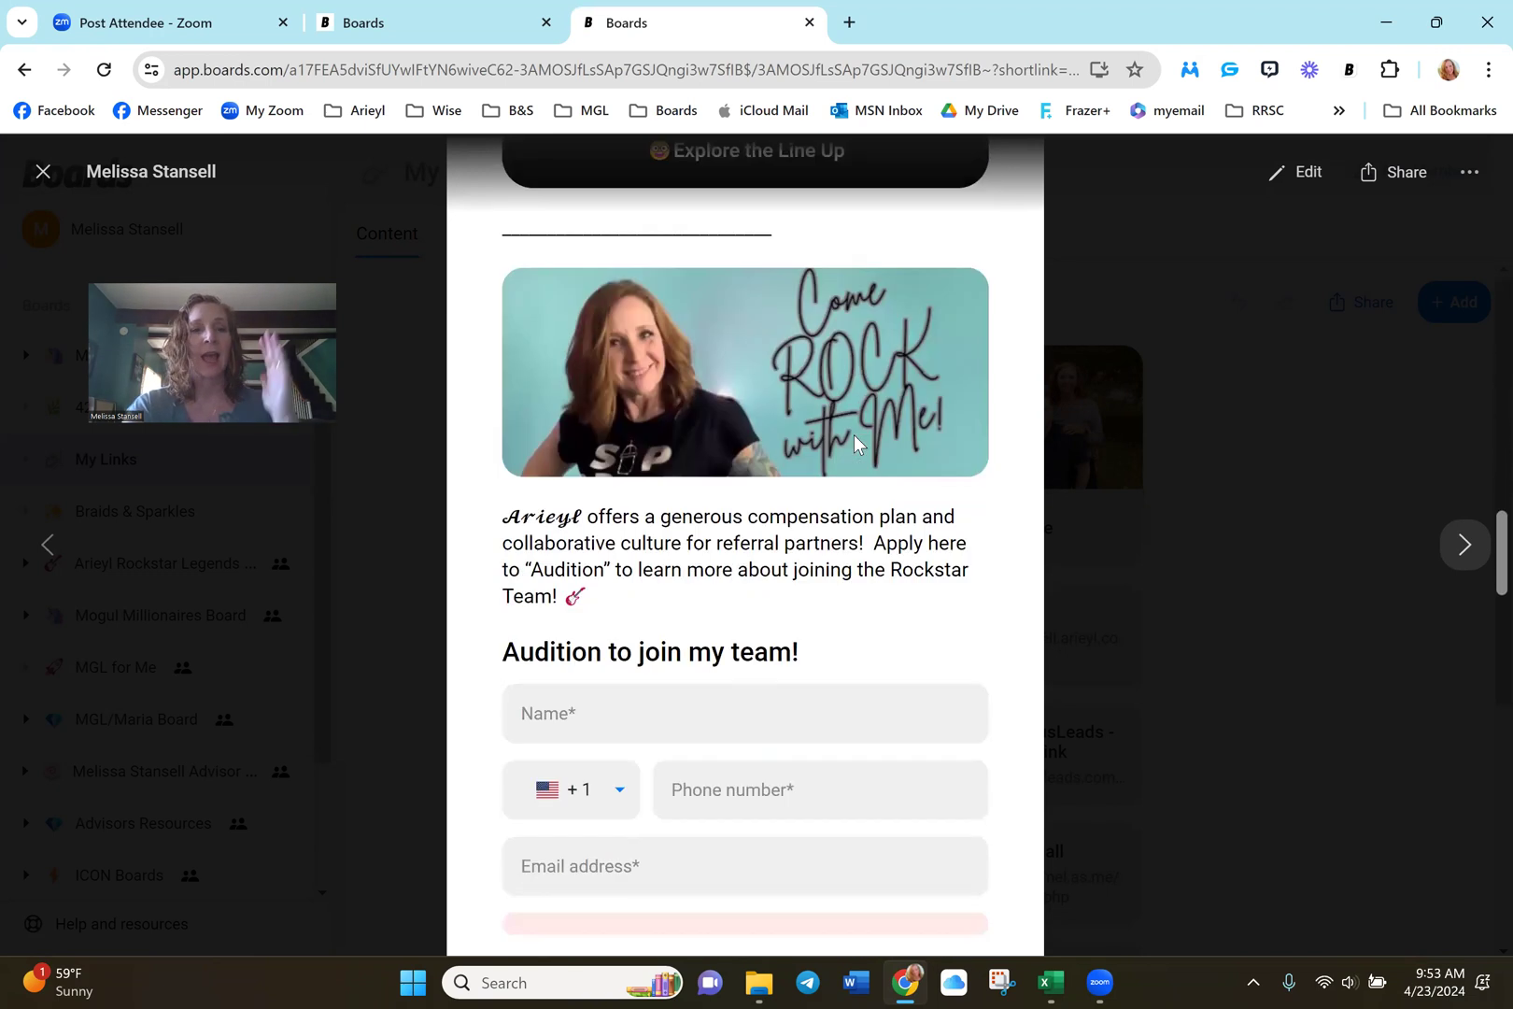
scroll(854, 435, "down", 3)
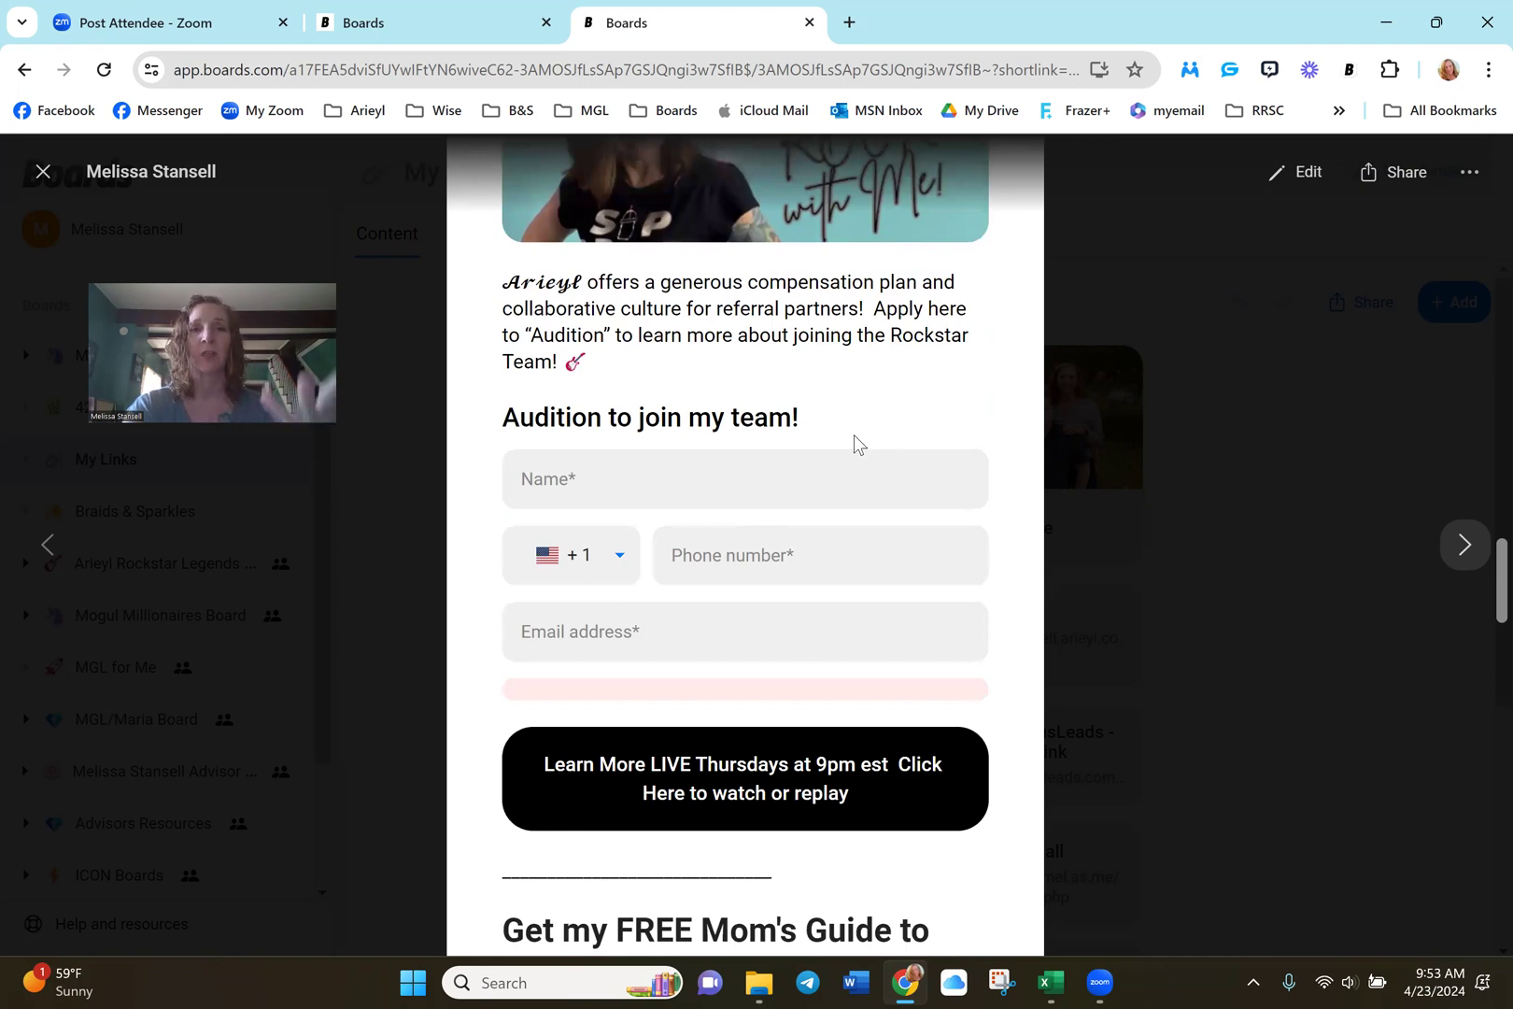
scroll(854, 433, "down", 4)
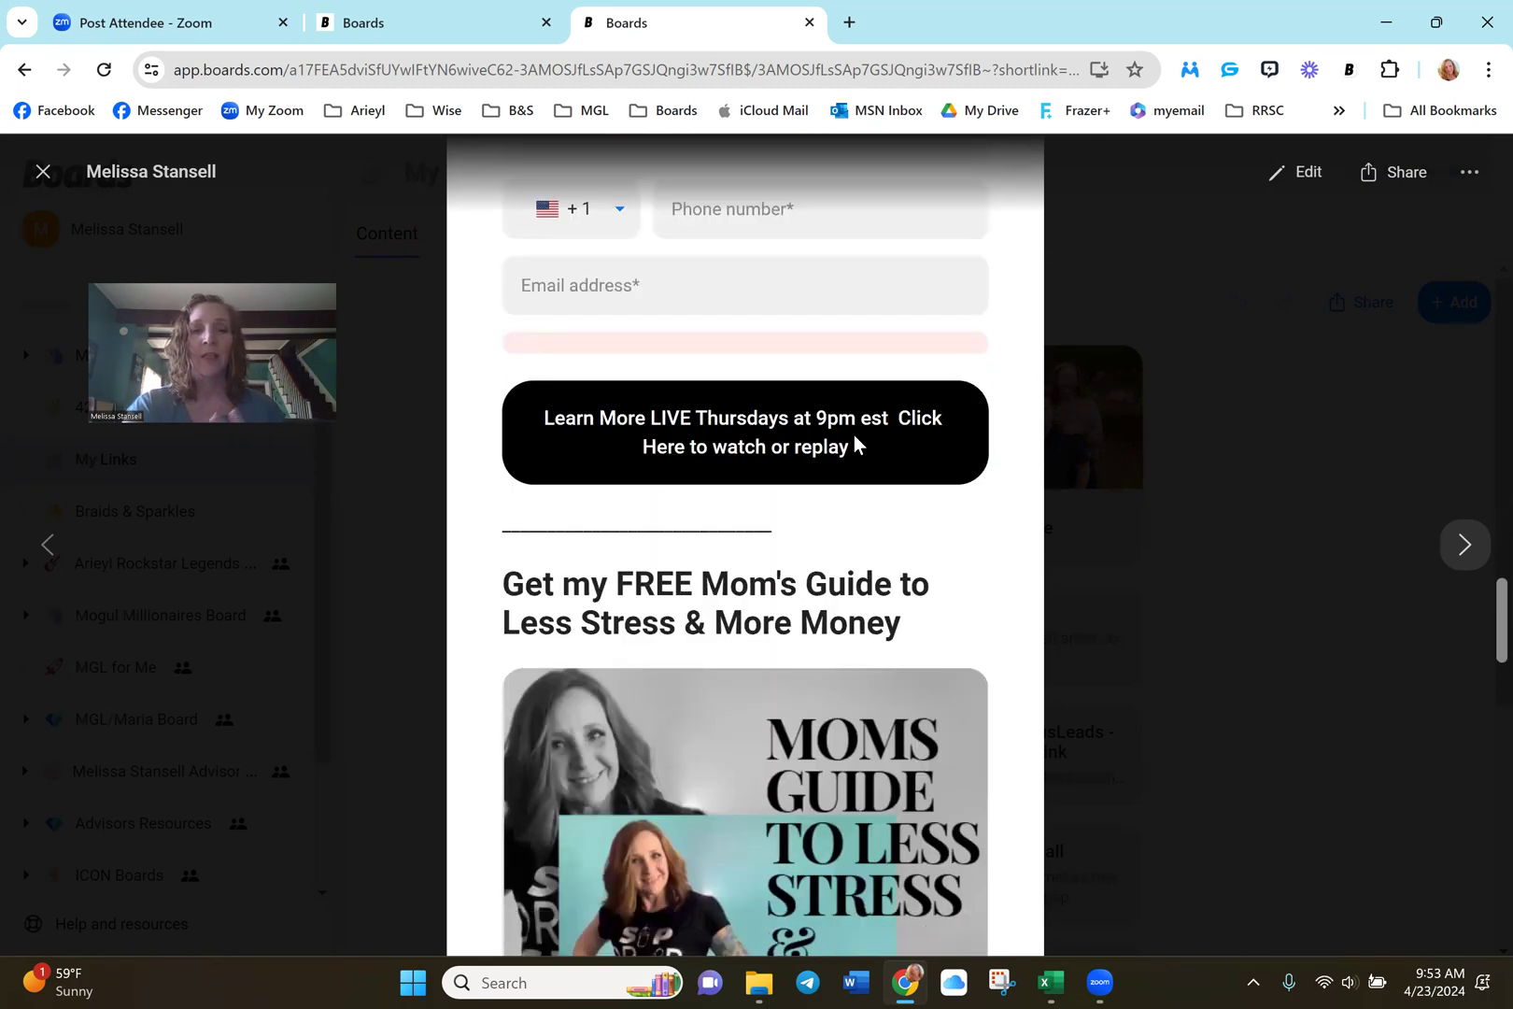
scroll(854, 433, "down", 3)
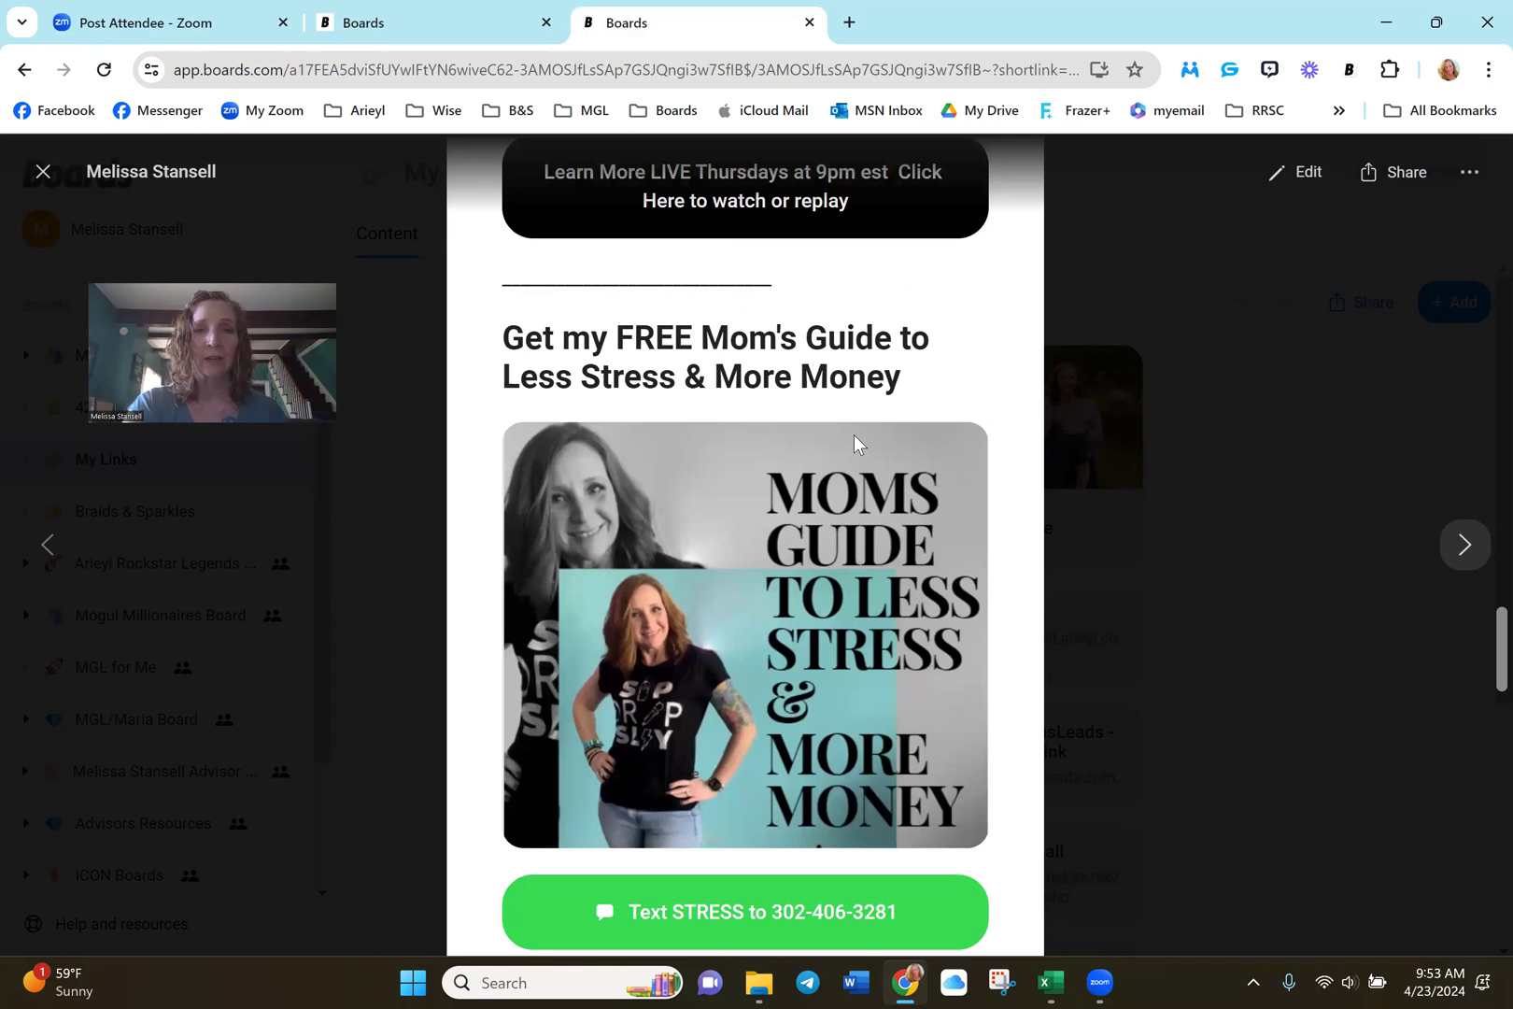
scroll(853, 434, "down", 8)
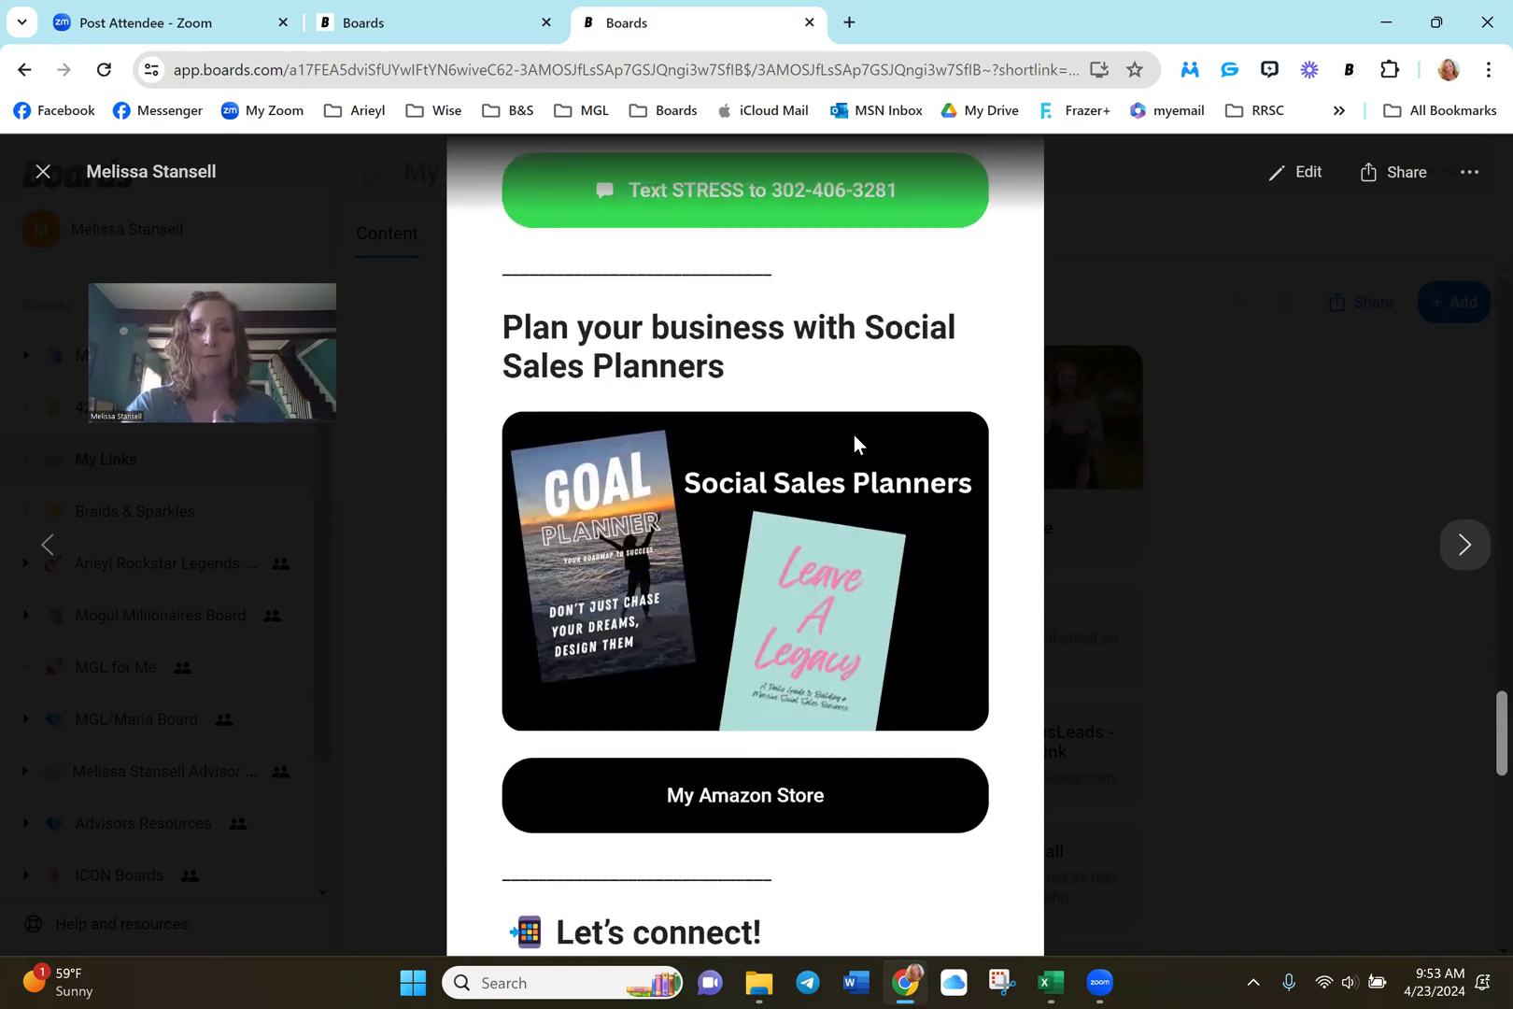
scroll(854, 444, "down", 6)
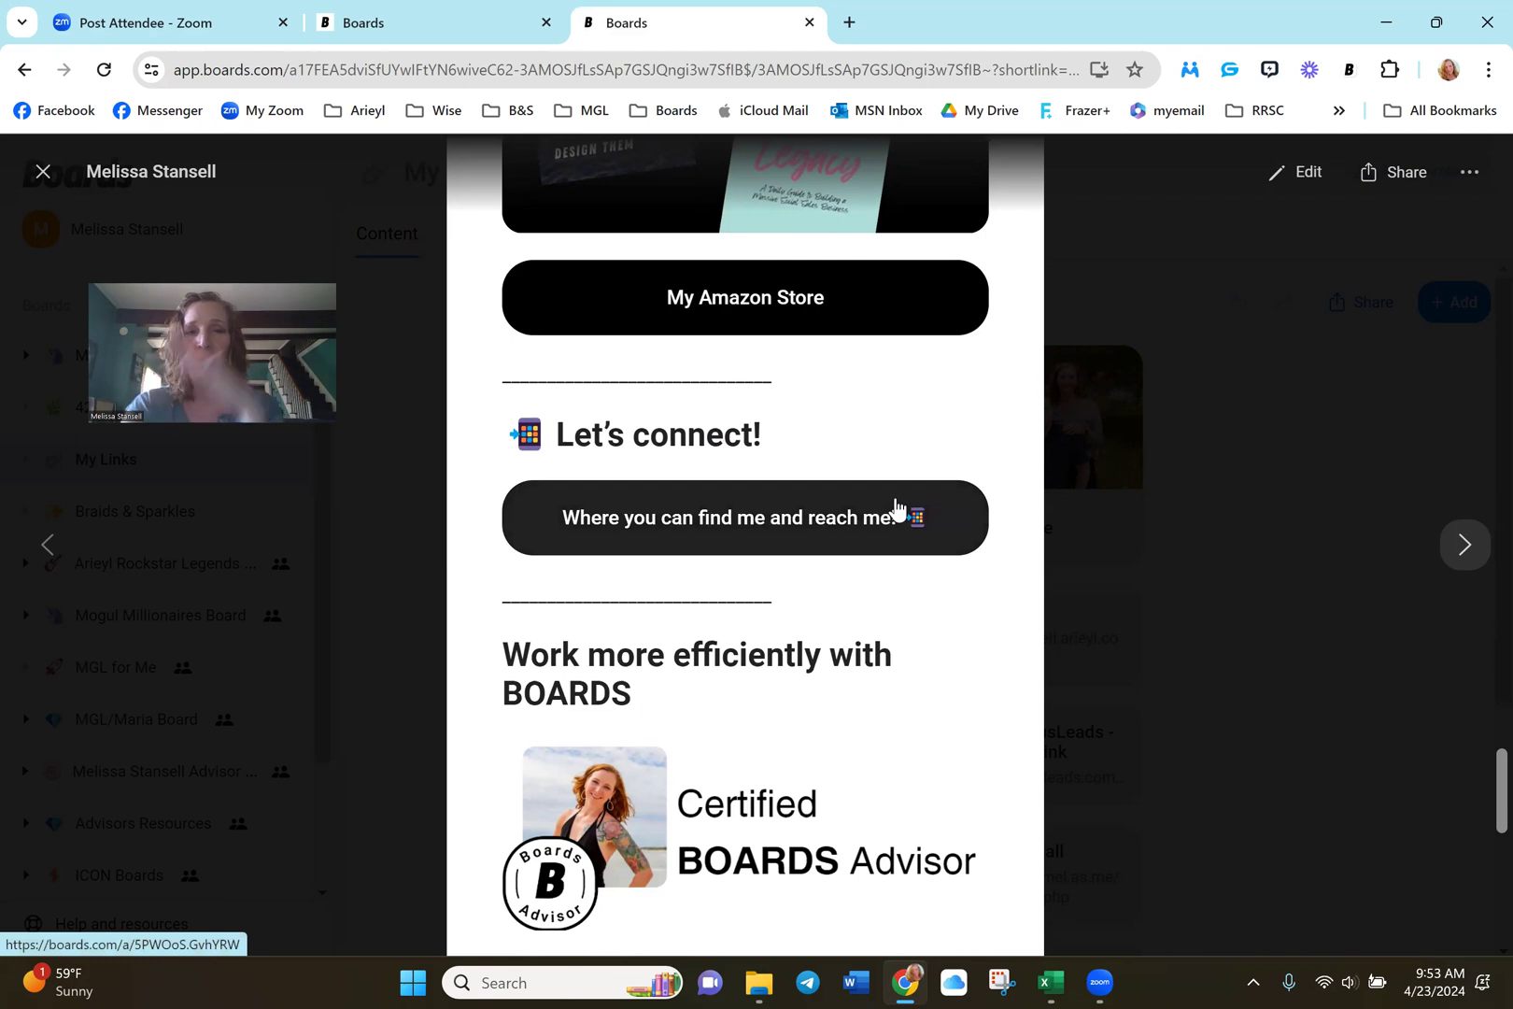
scroll(895, 509, "down", 4)
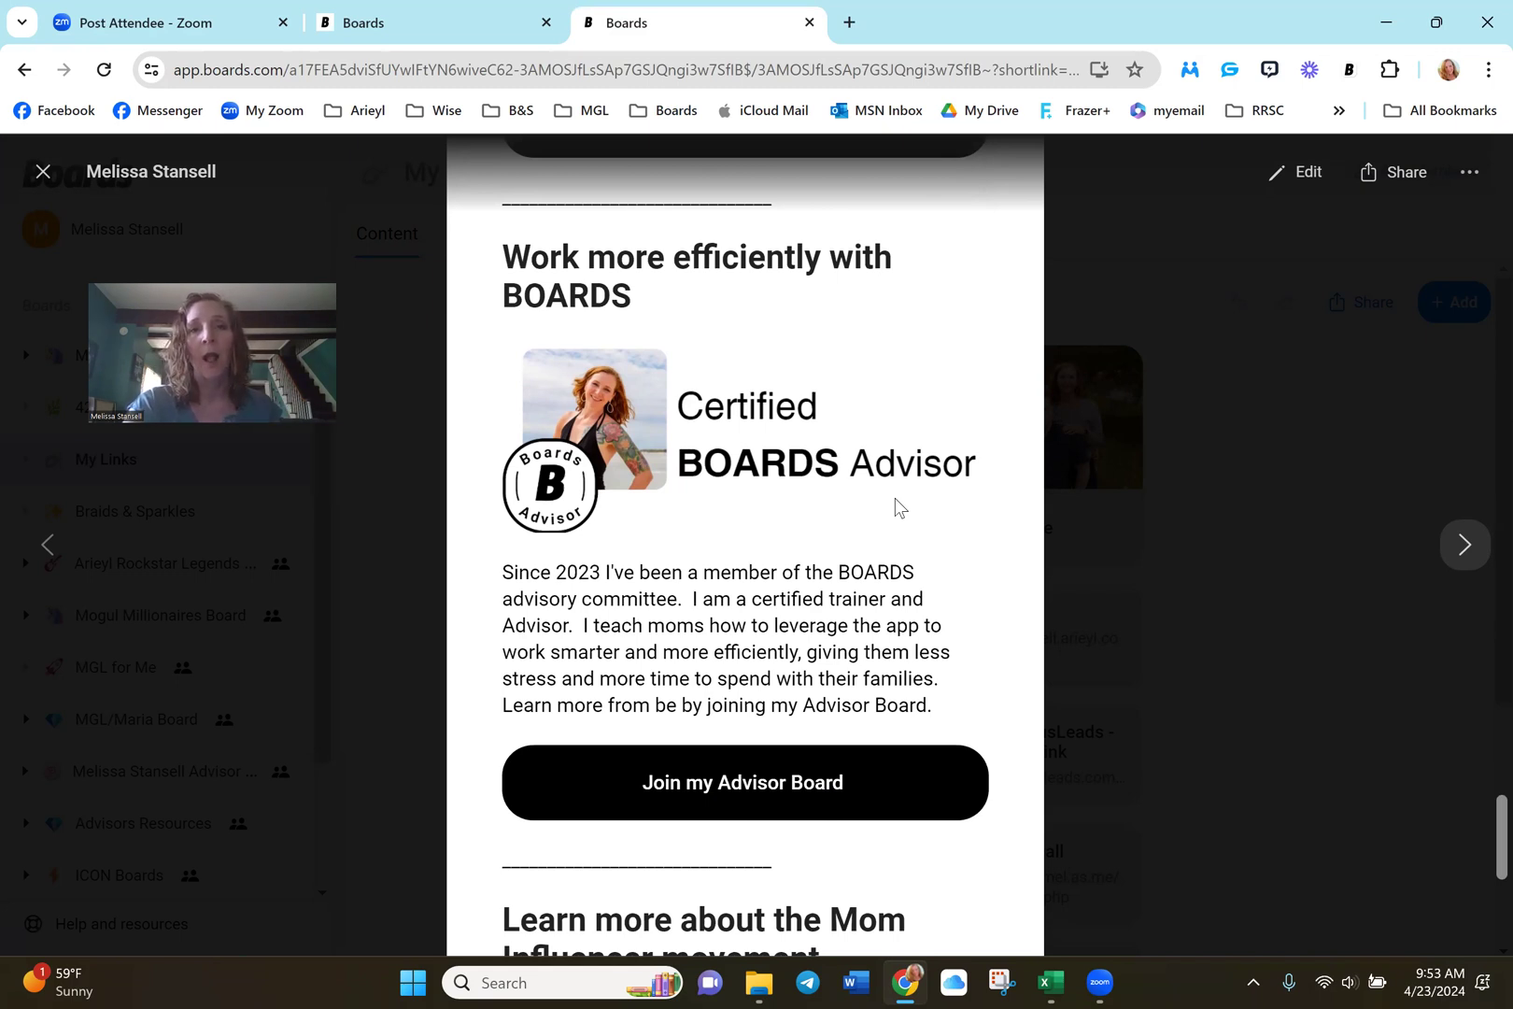
scroll(895, 498, "down", 6)
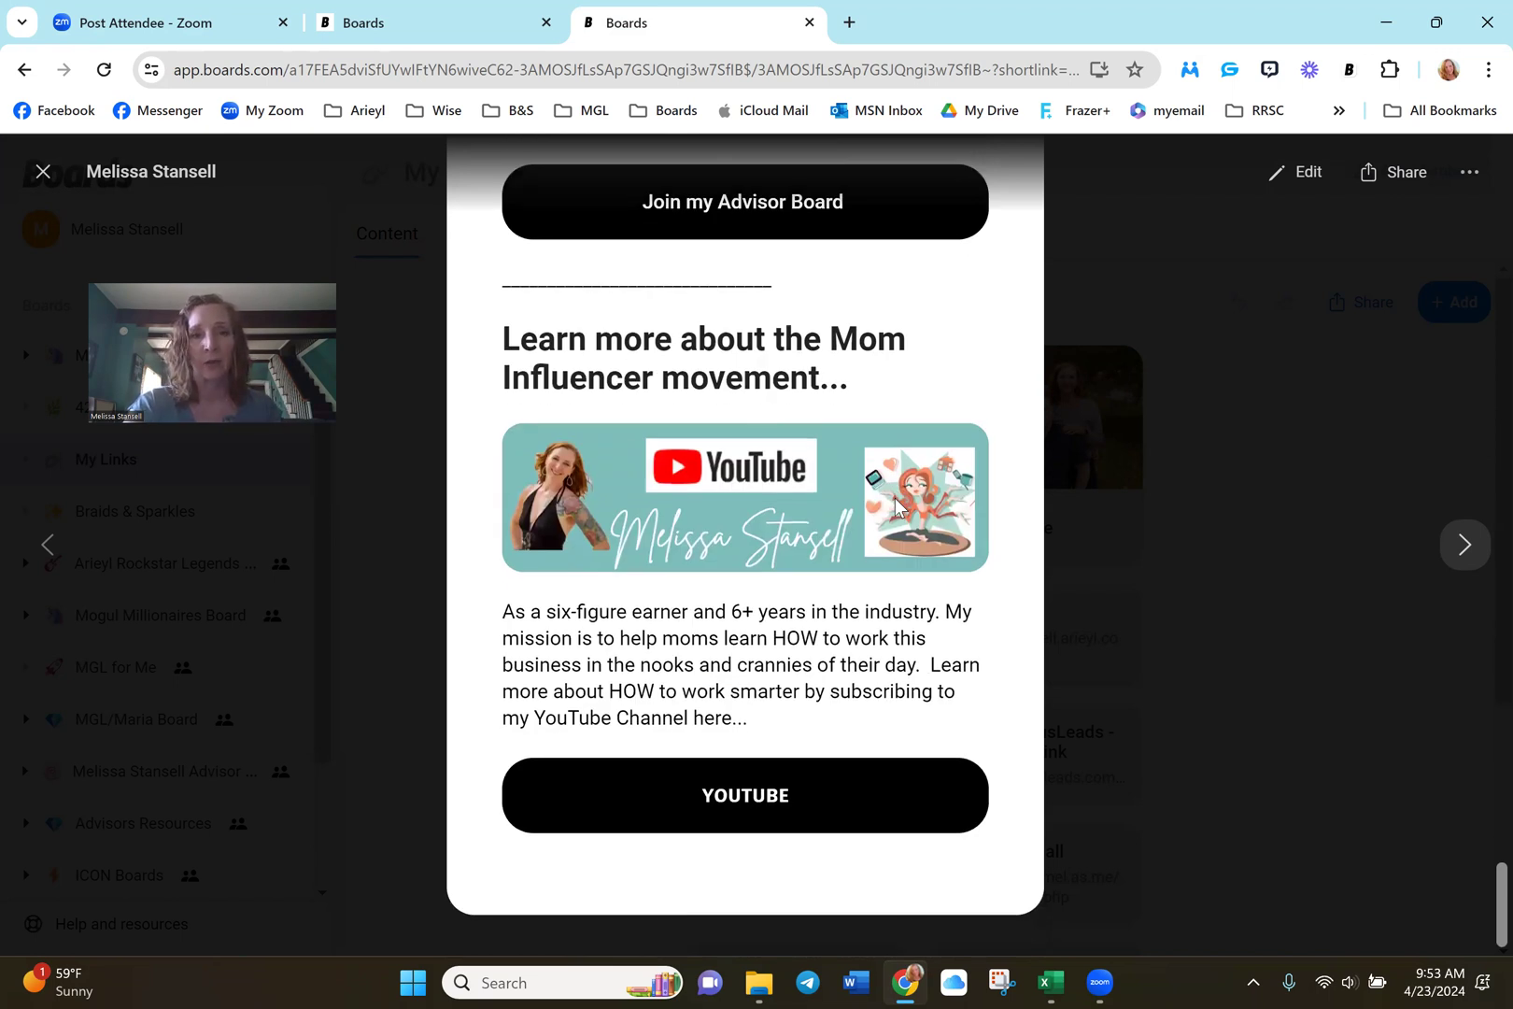
scroll(894, 497, "down", 1)
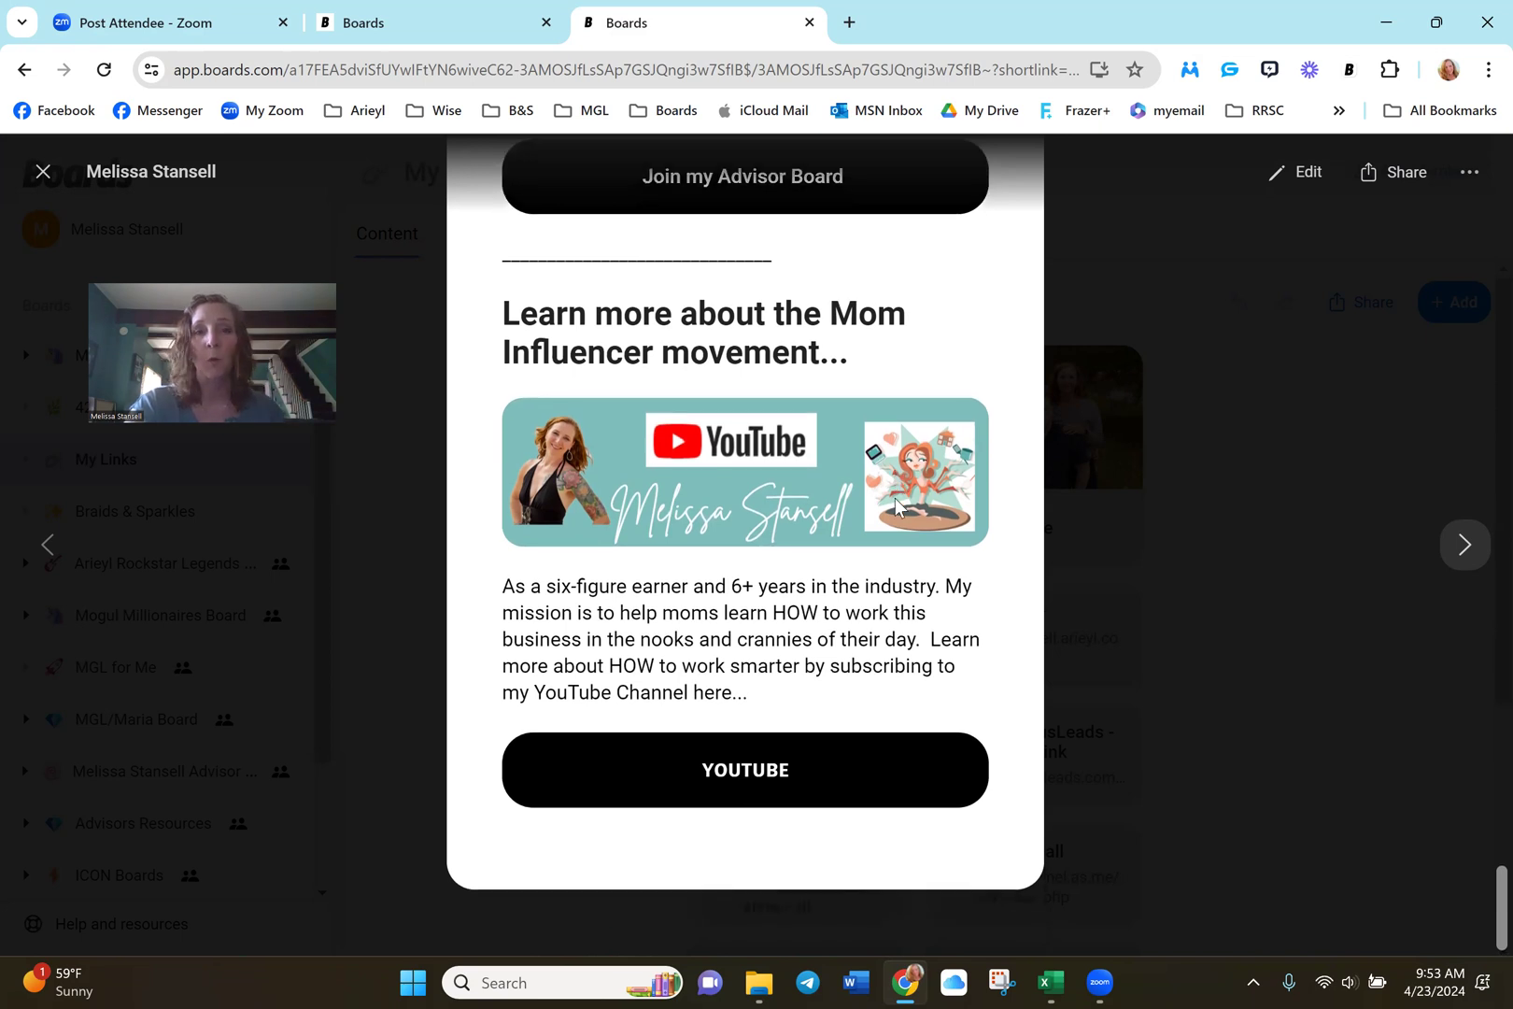
scroll(895, 504, "up", 4)
scroll(895, 498, "down", 15)
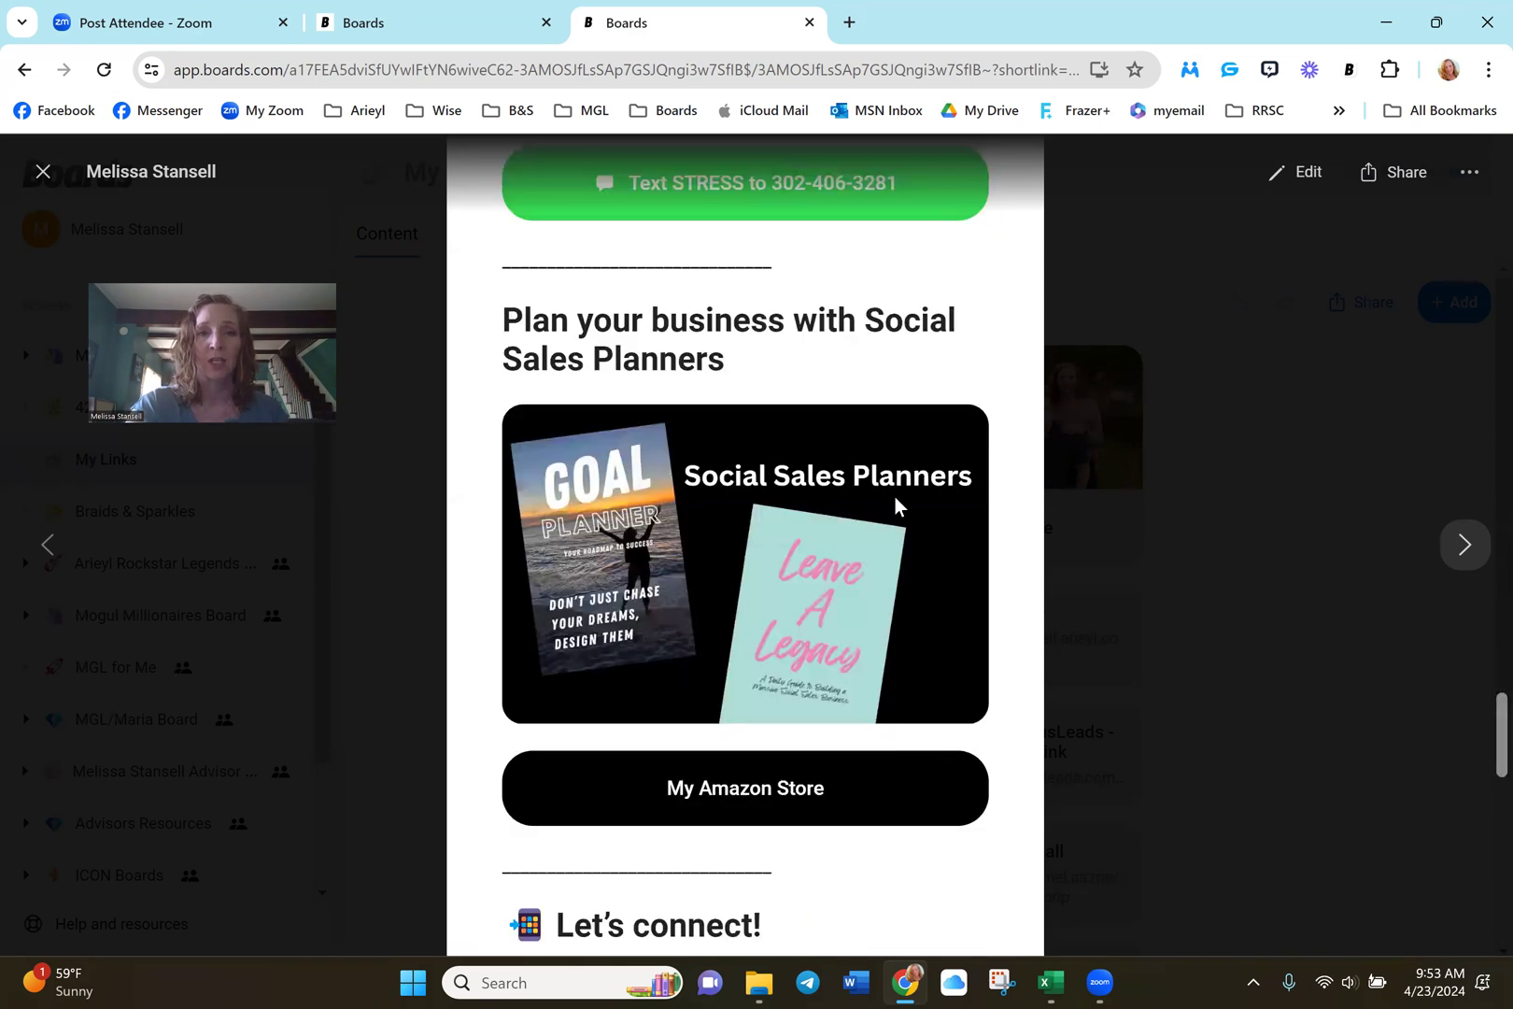
scroll(894, 495, "up", 7)
scroll(894, 497, "up", 10)
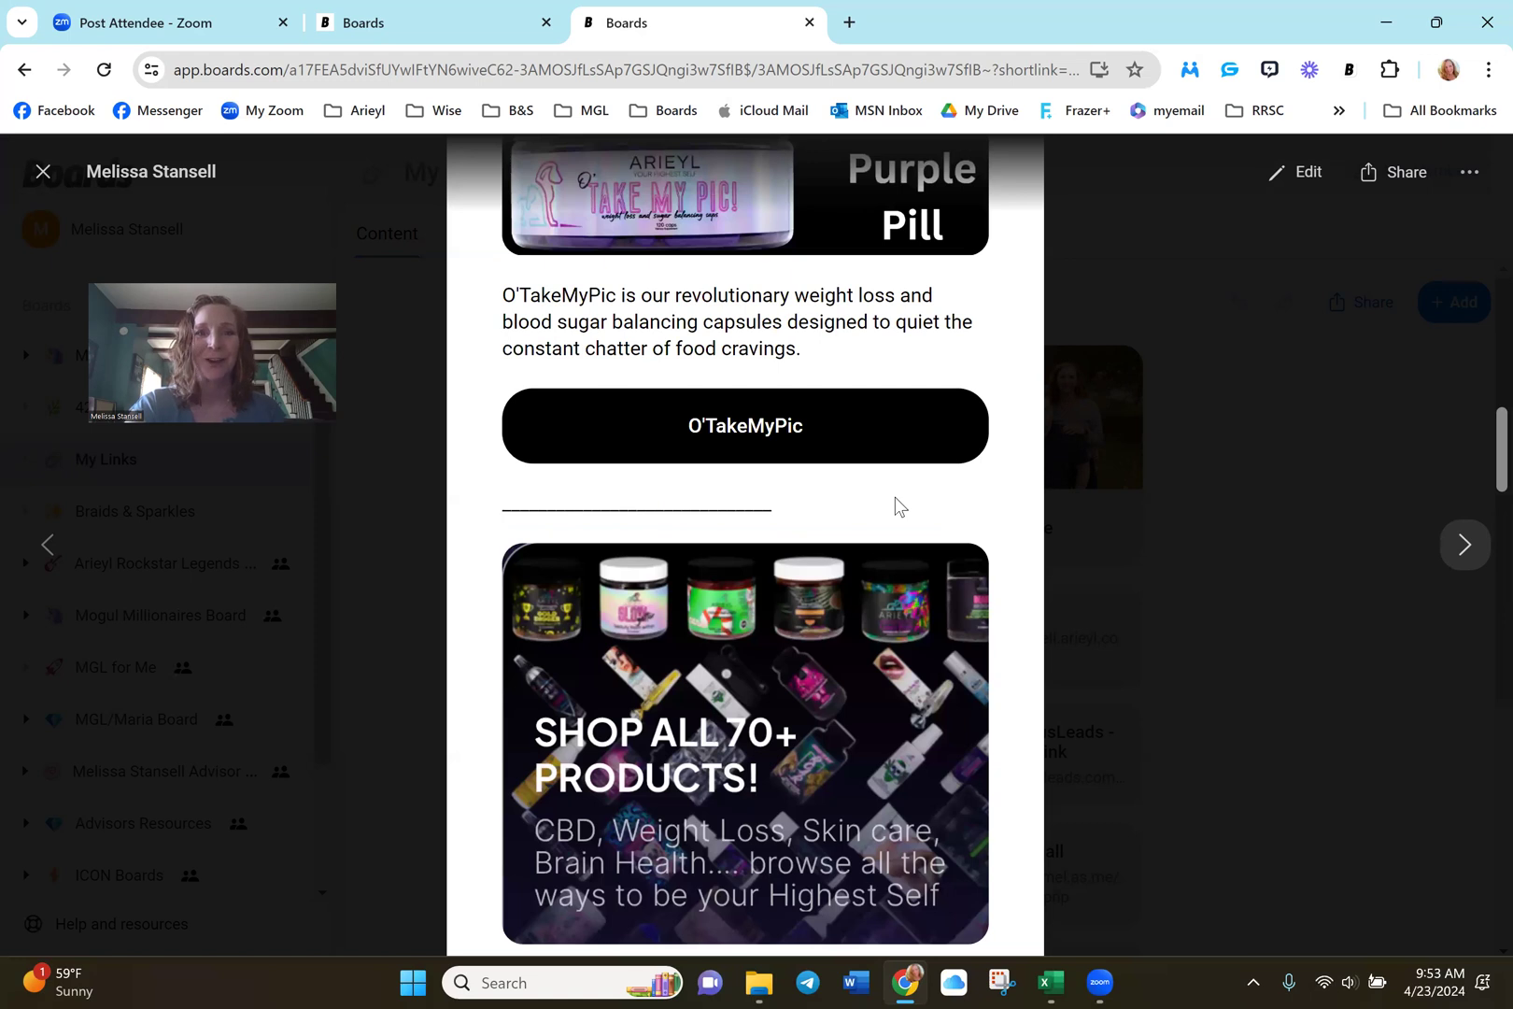
scroll(895, 504, "up", 5)
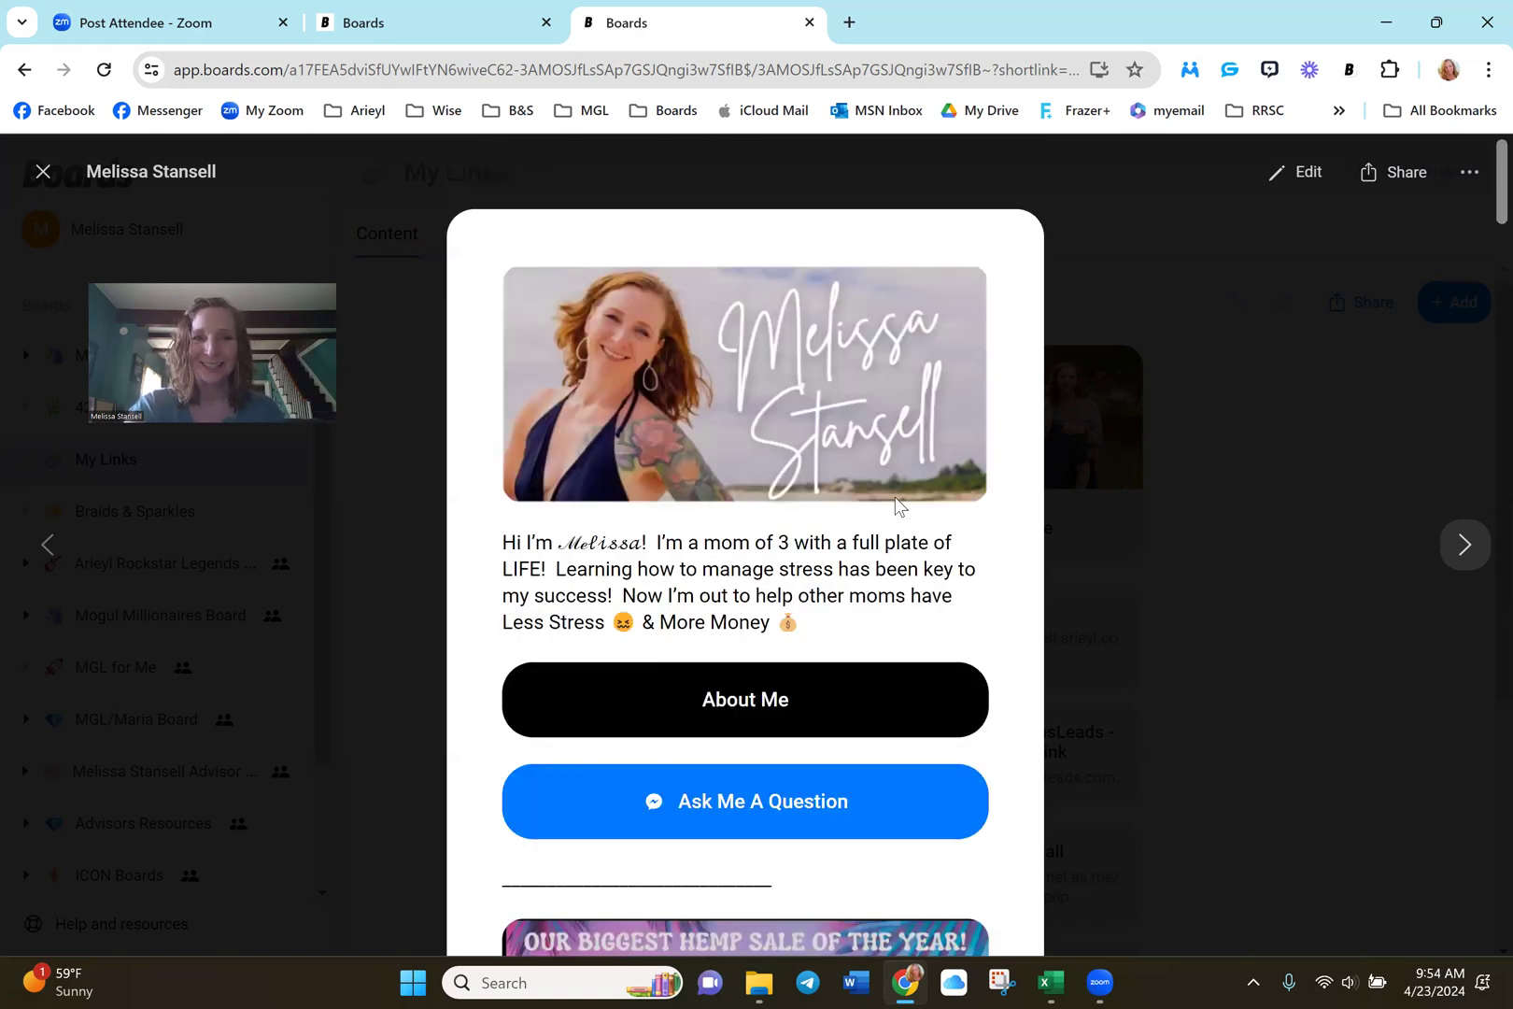
Step: On the new empty page's tab, title the page 'This is my linkshare page'
left_click(408, 22)
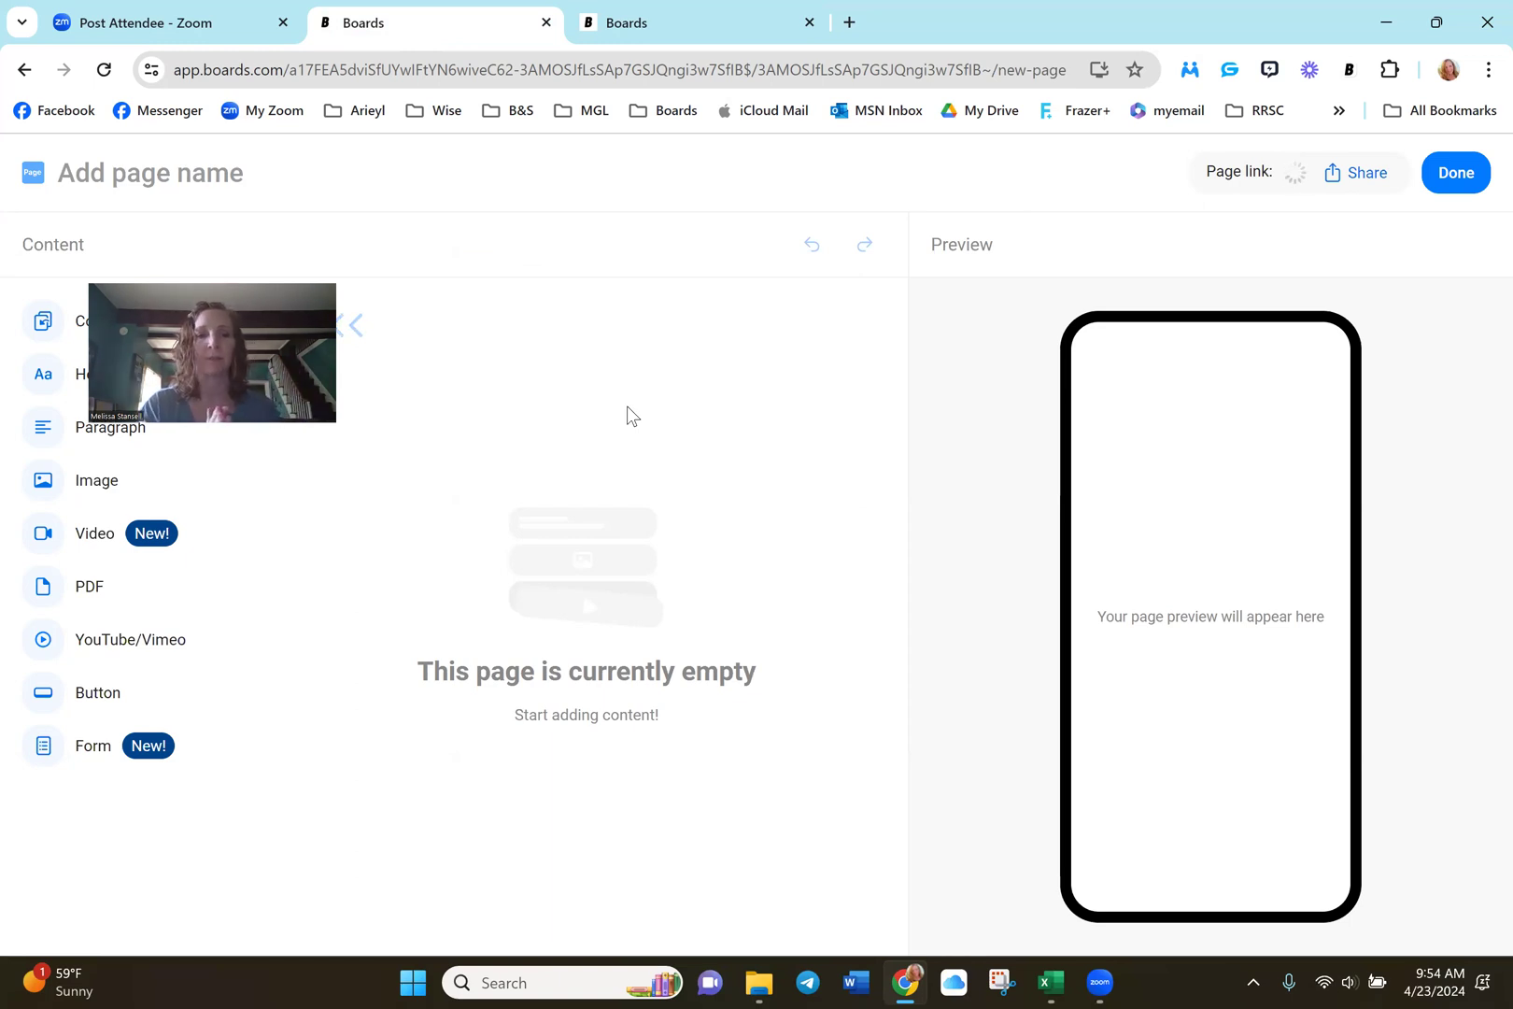
left_click(186, 156)
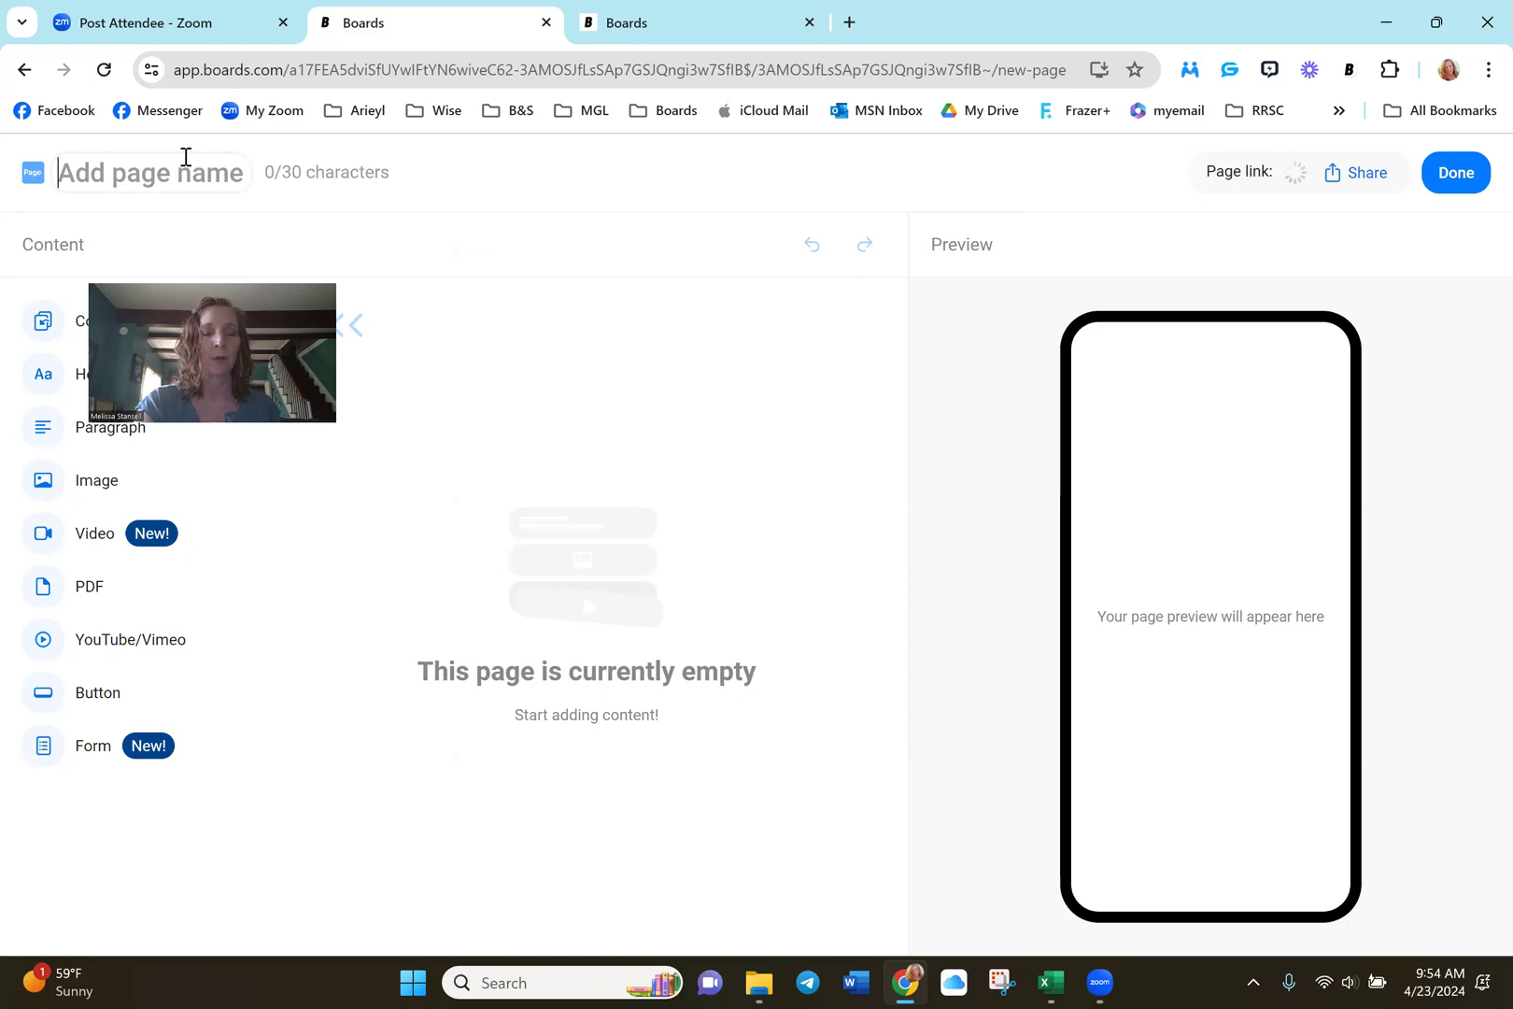
type("This ie")
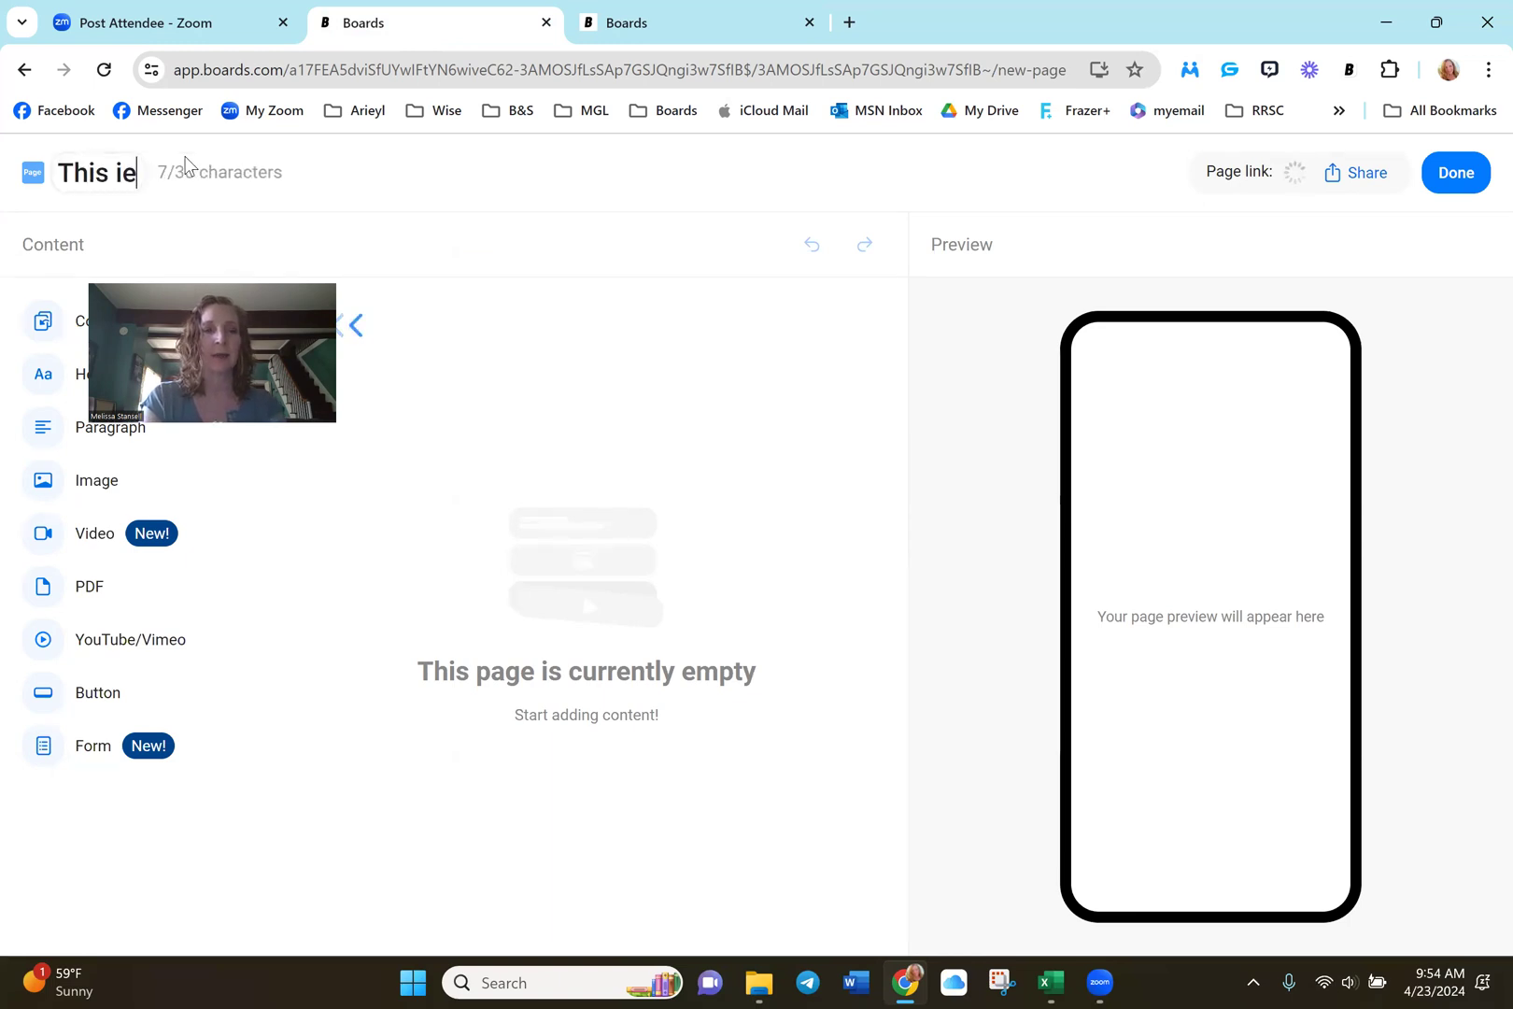
key("BackSpace")
type("s m")
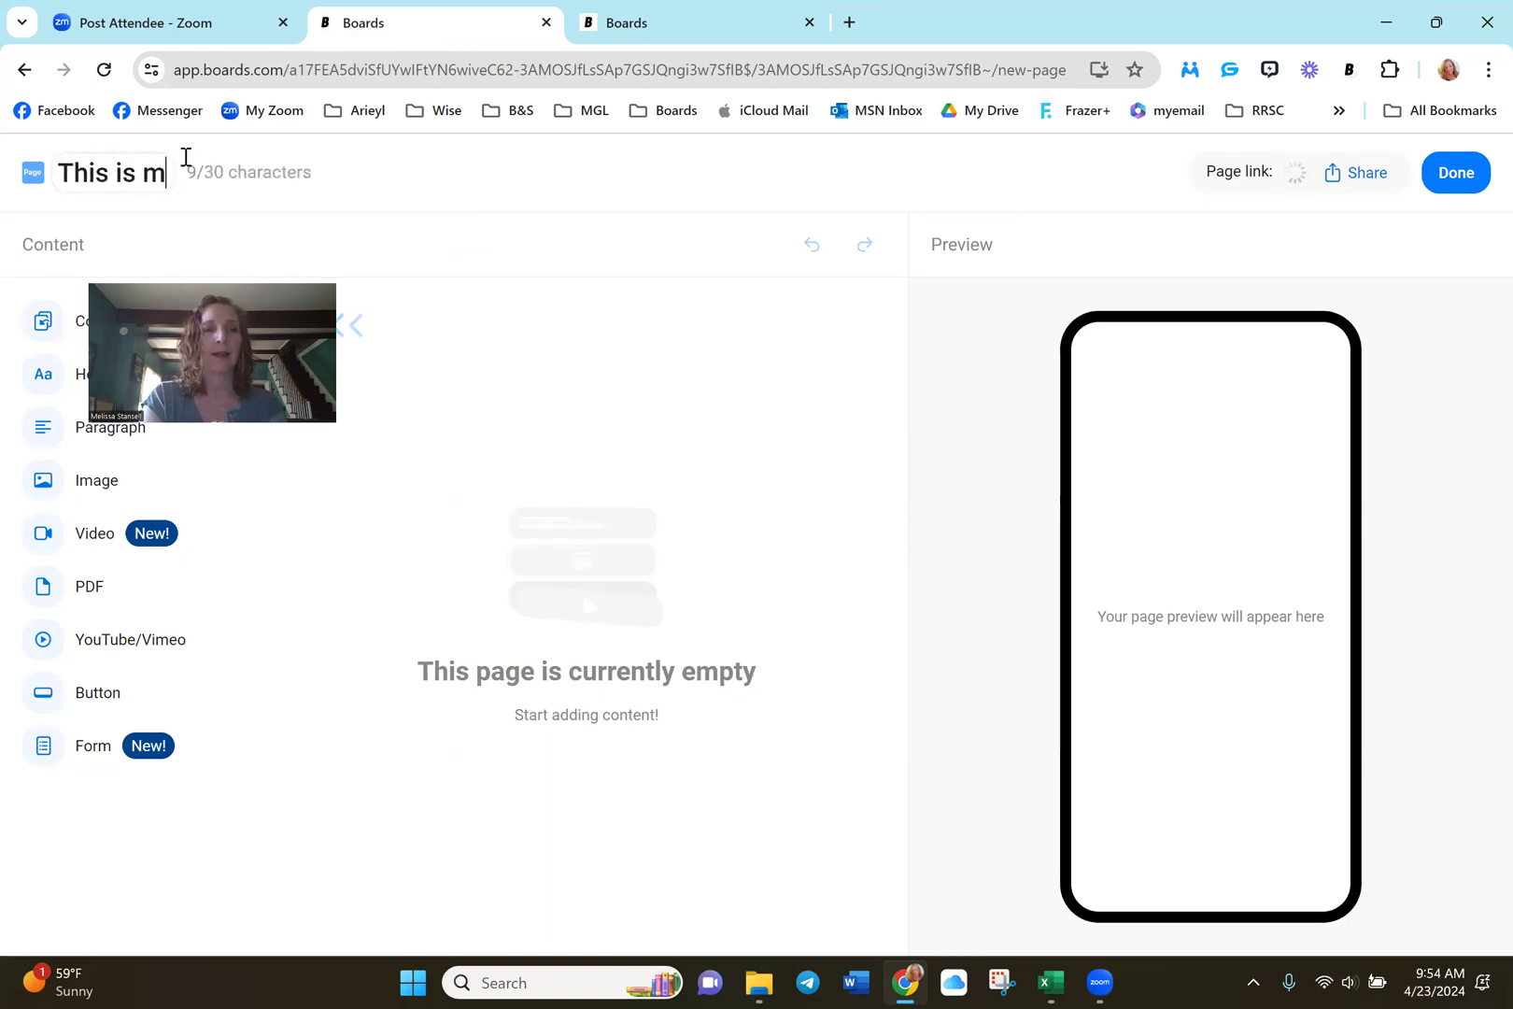
type("y linkshare page")
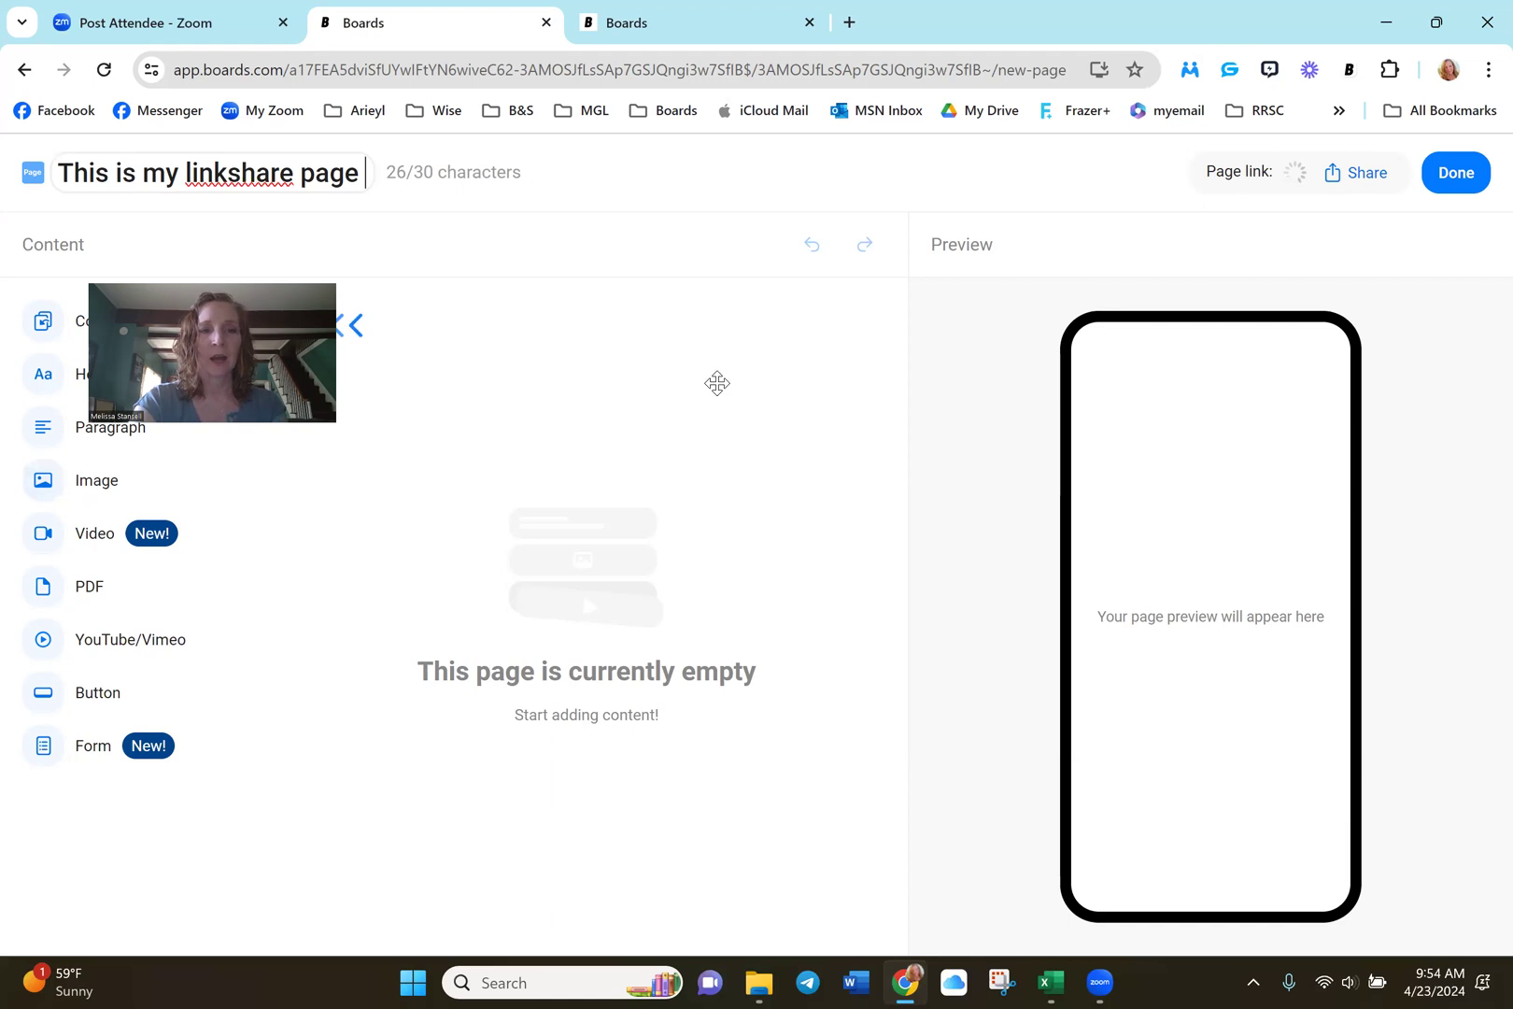
left_click_drag(717, 383, 717, 383)
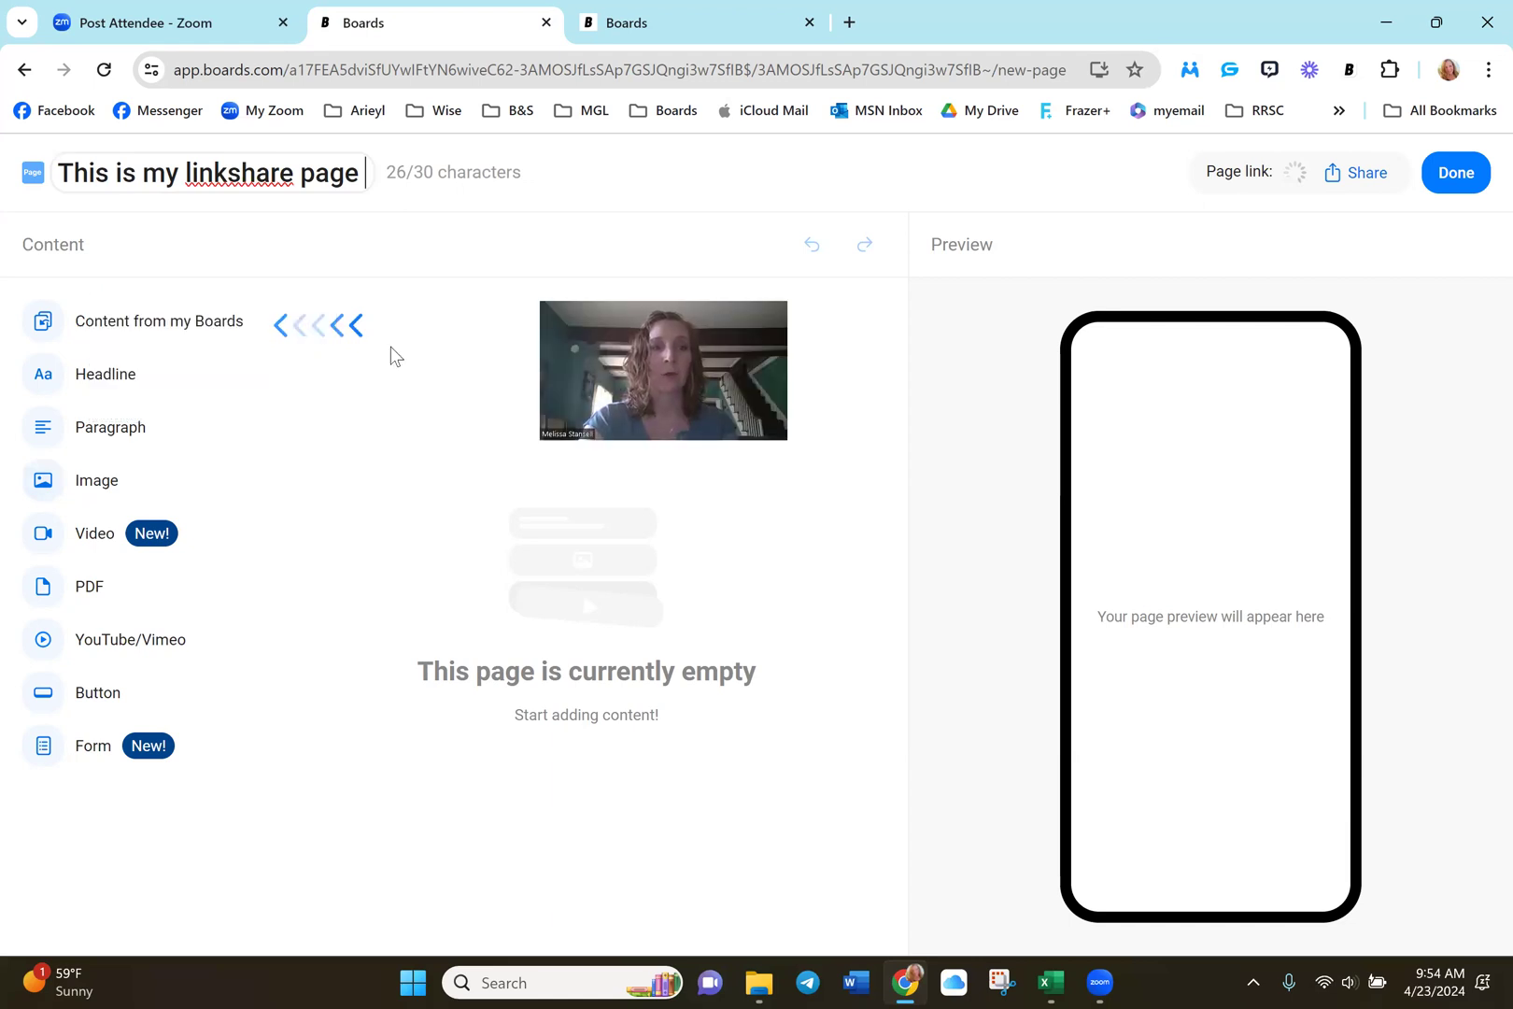
left_click(244, 367)
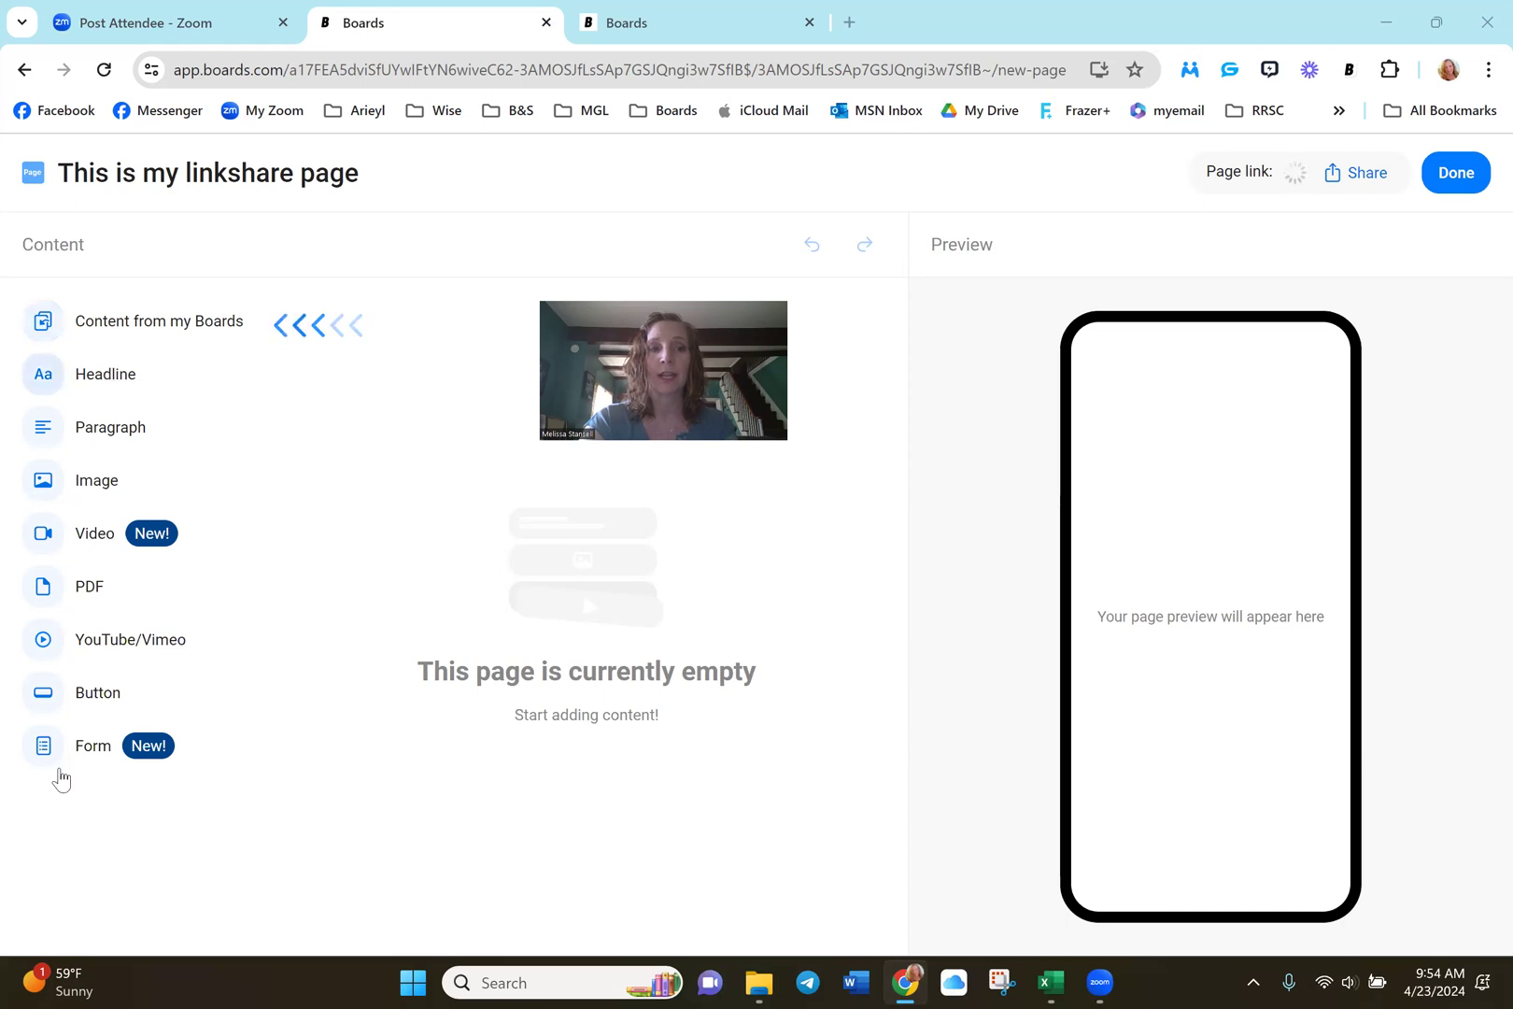
Step: Add a headline with the owner's name and Boards Advisor title, then upload Screenshot 2024-04-22 141743.png
left_click(100, 375)
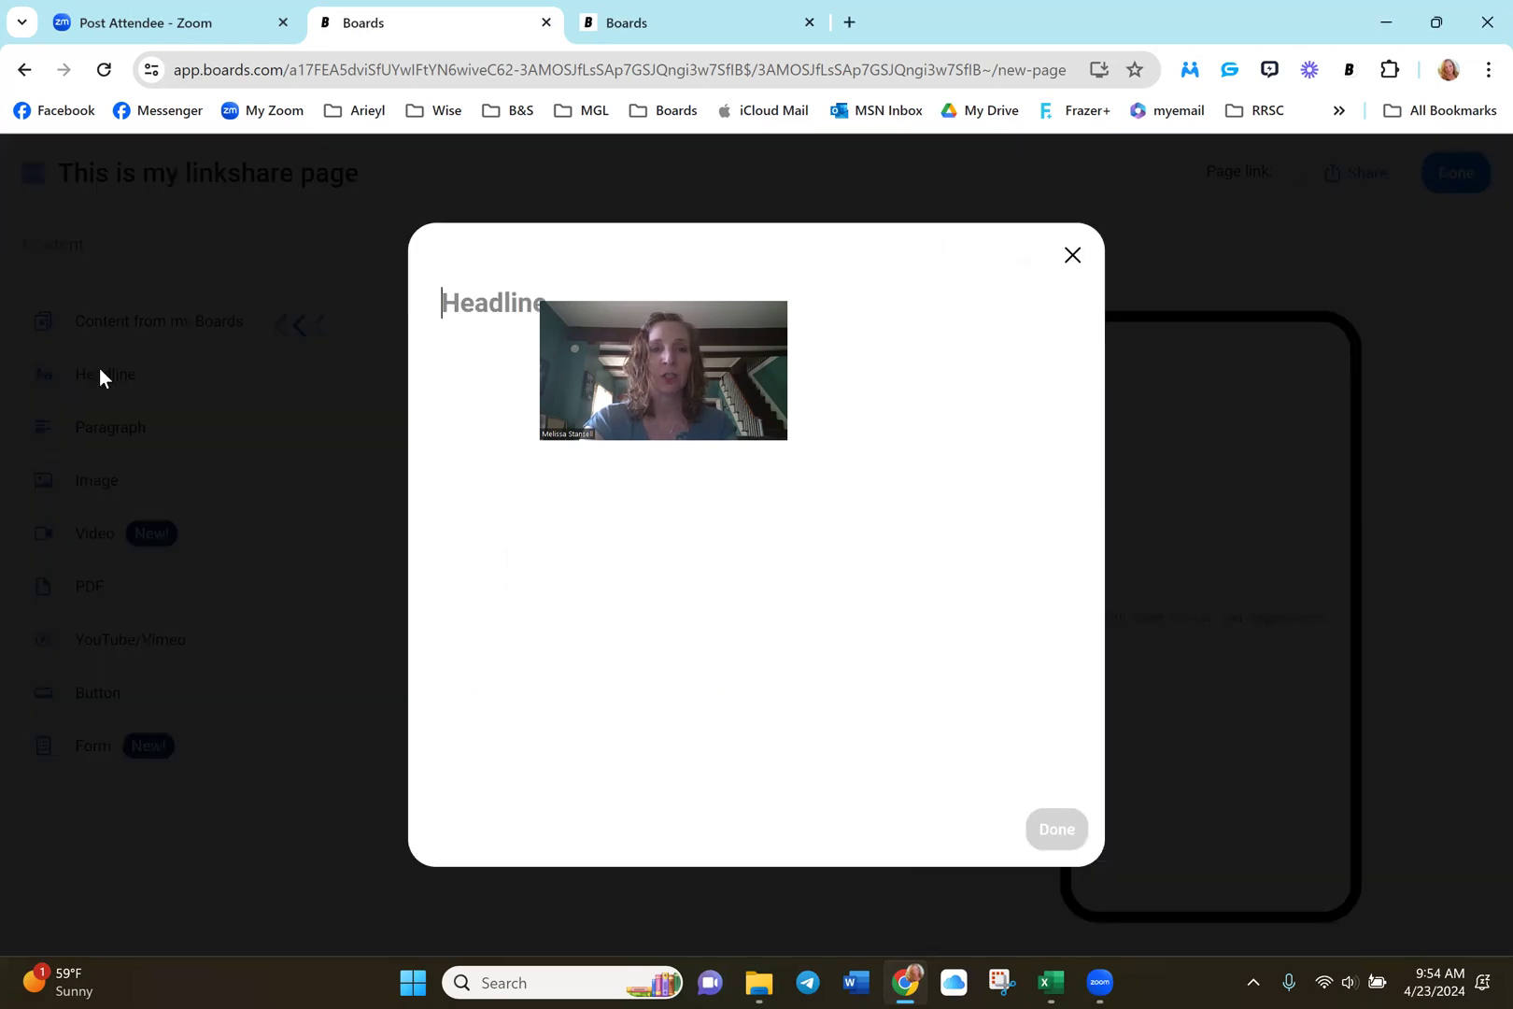
type("This")
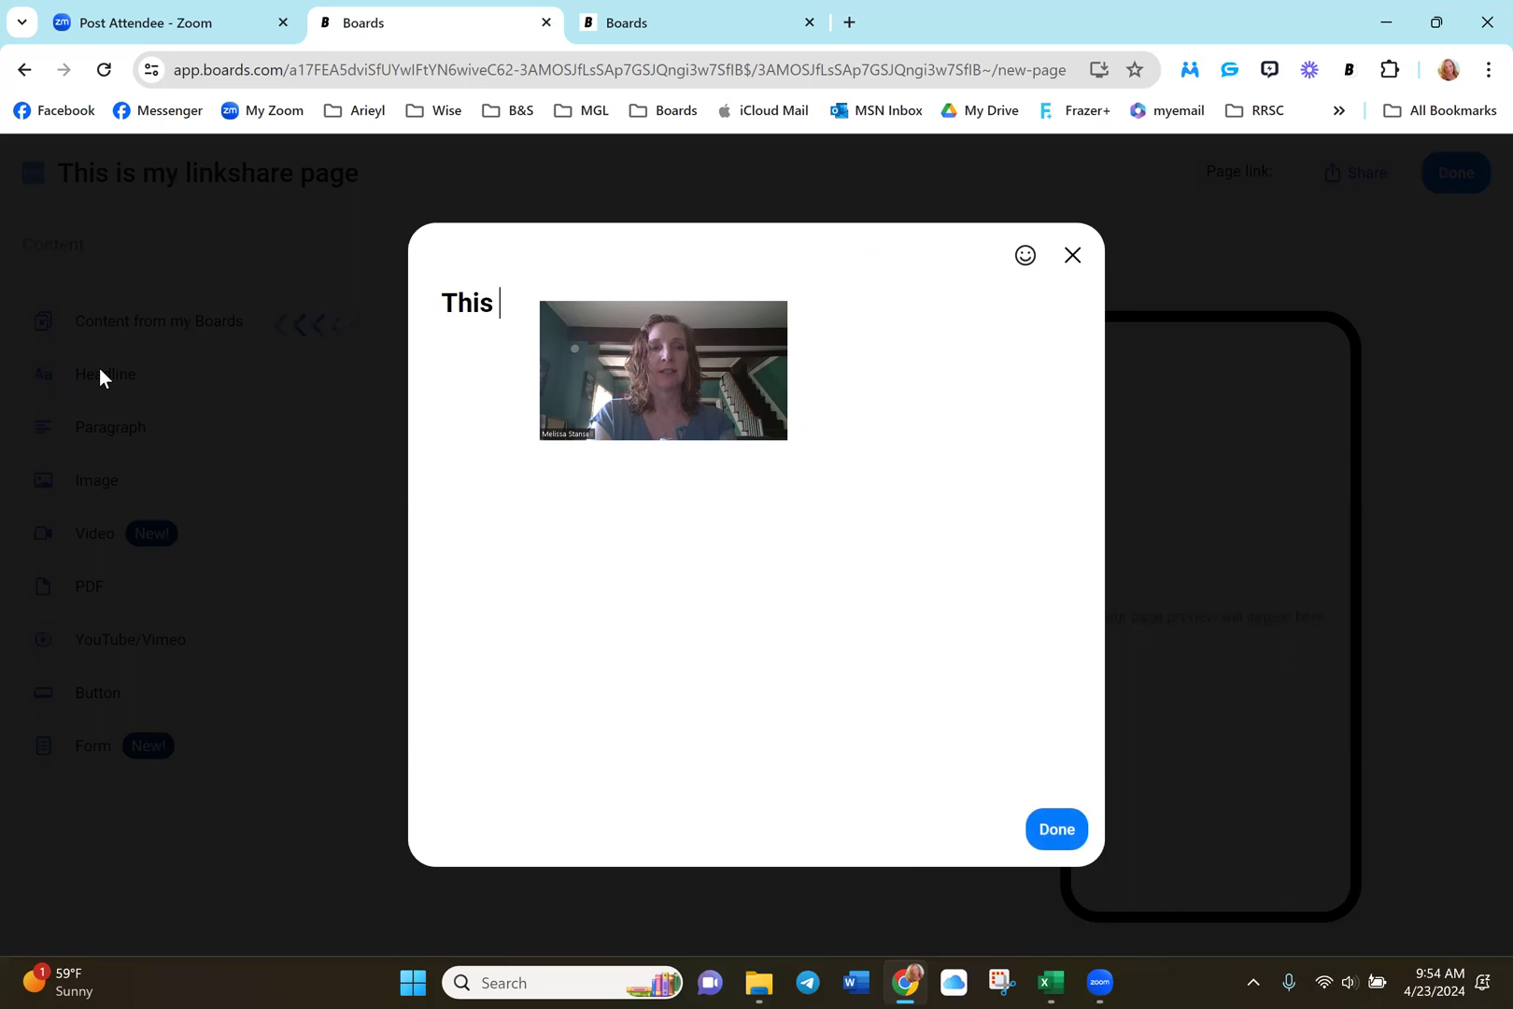
key("BackSpace")
type("M")
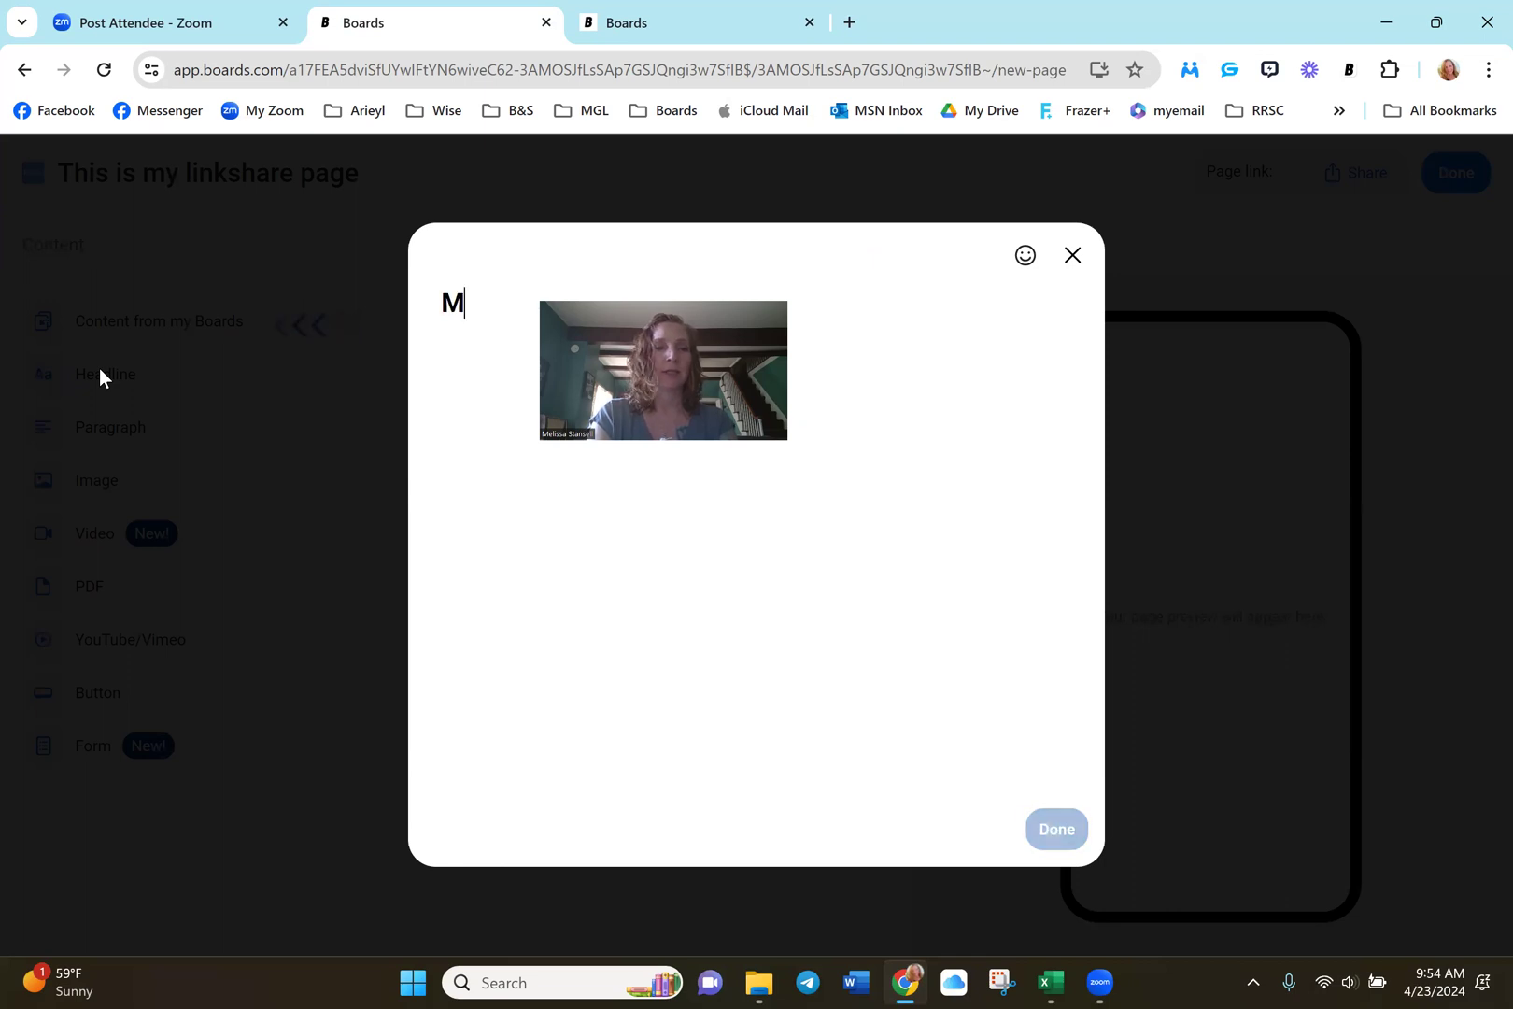
type("elissa Stans")
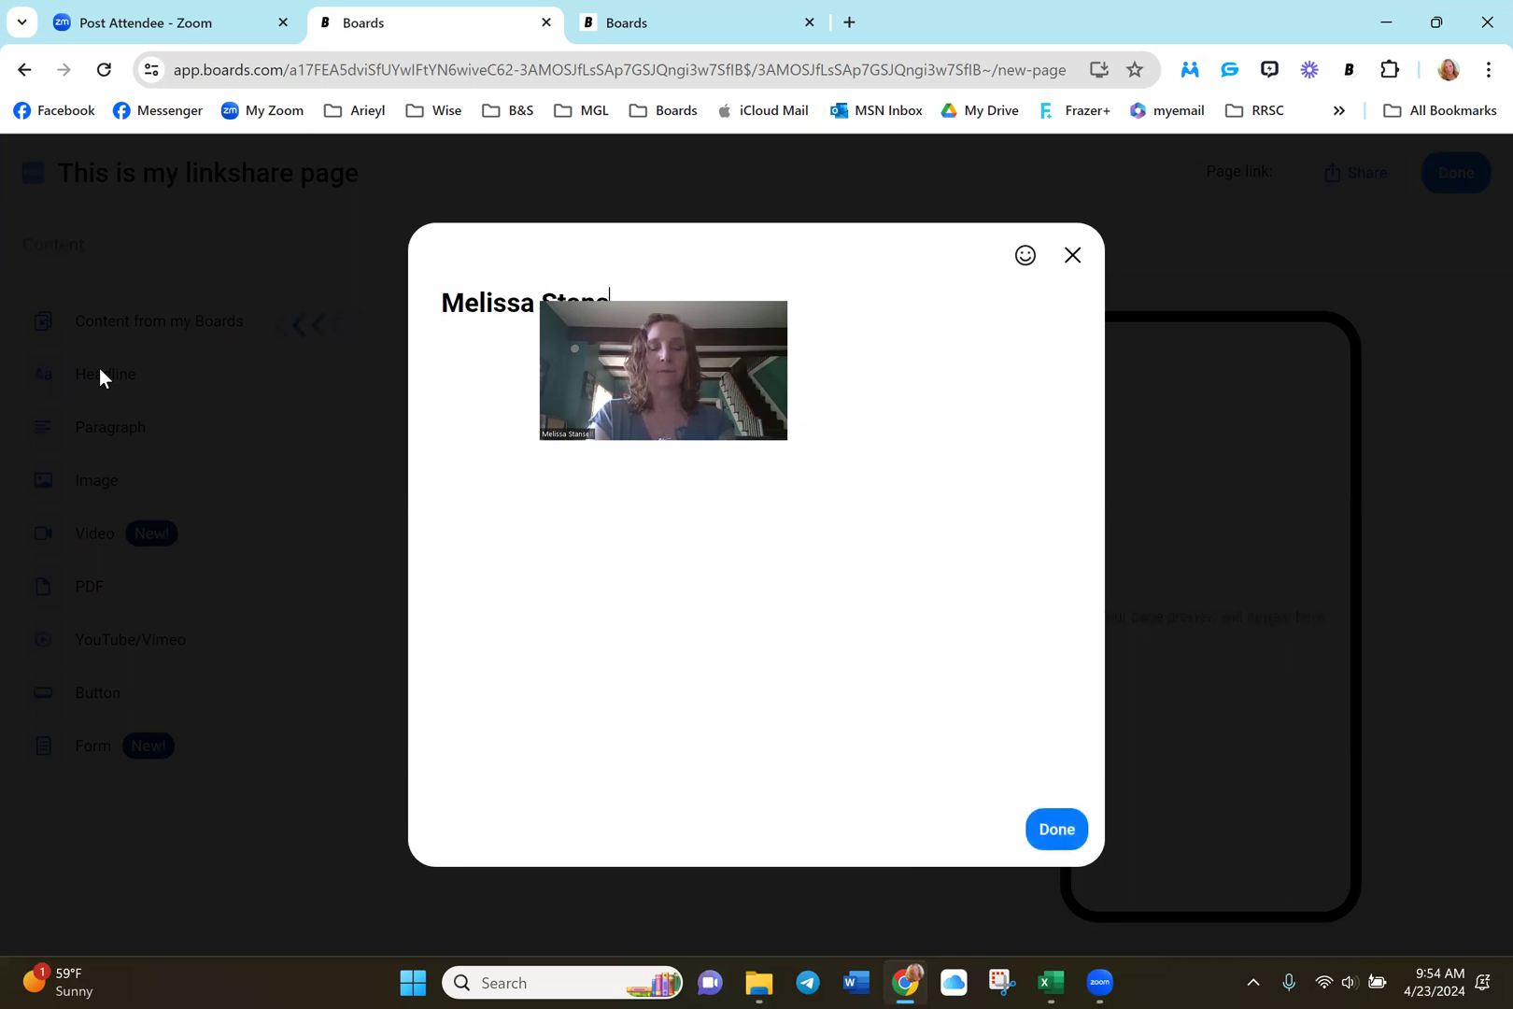
type("ell Roc")
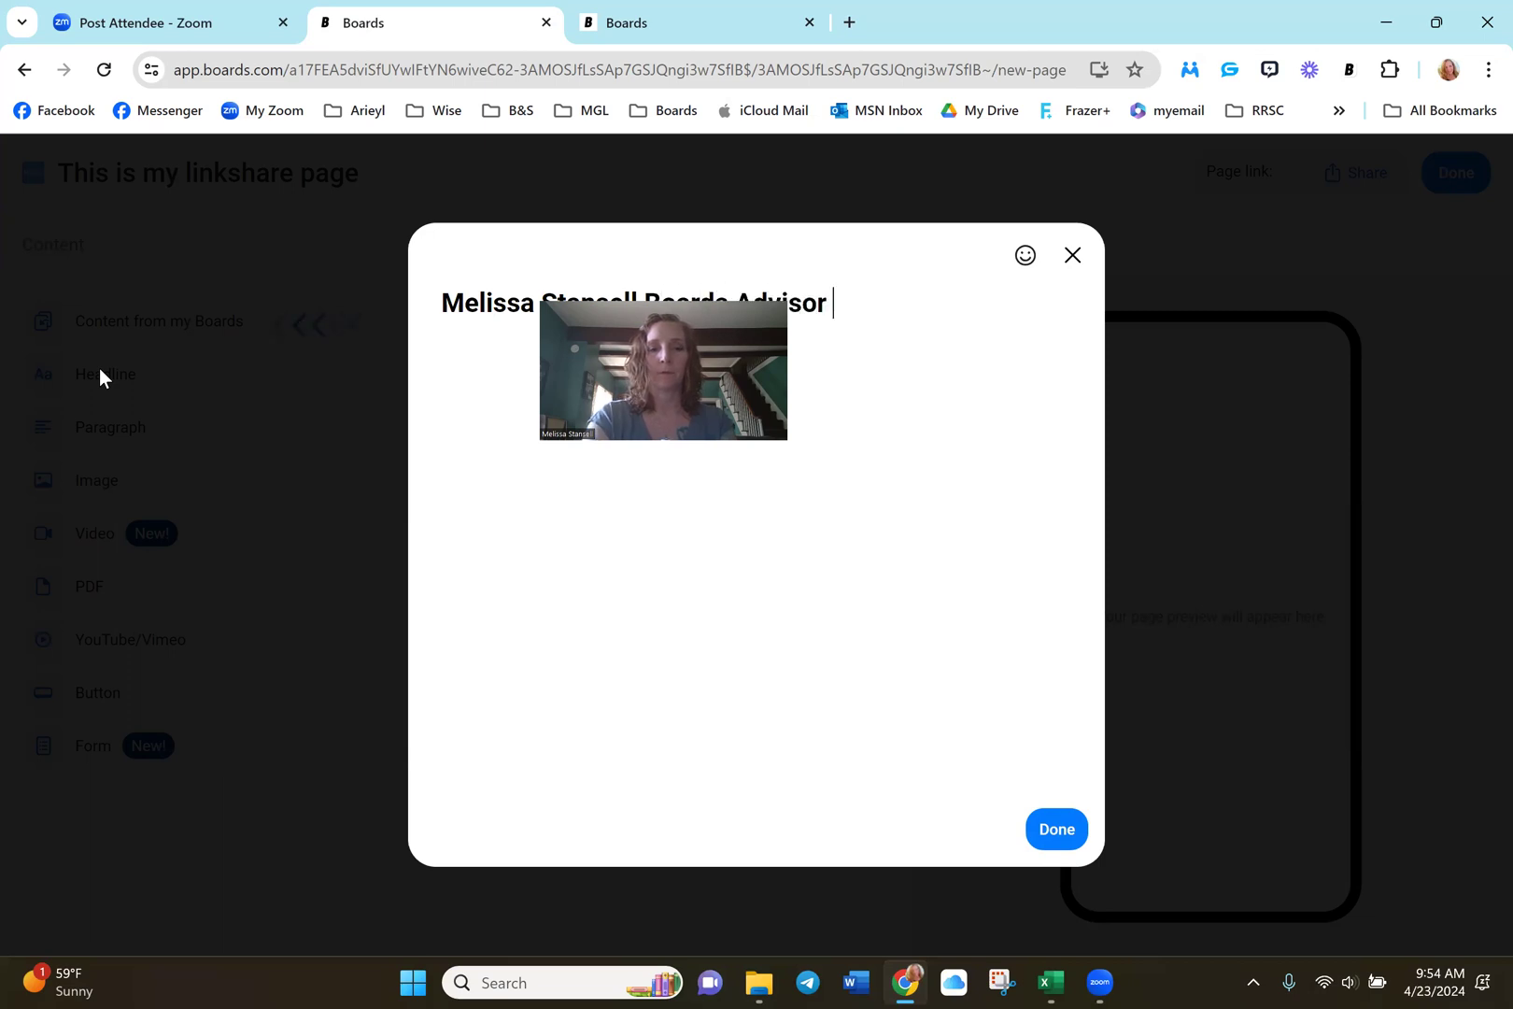
key("Return")
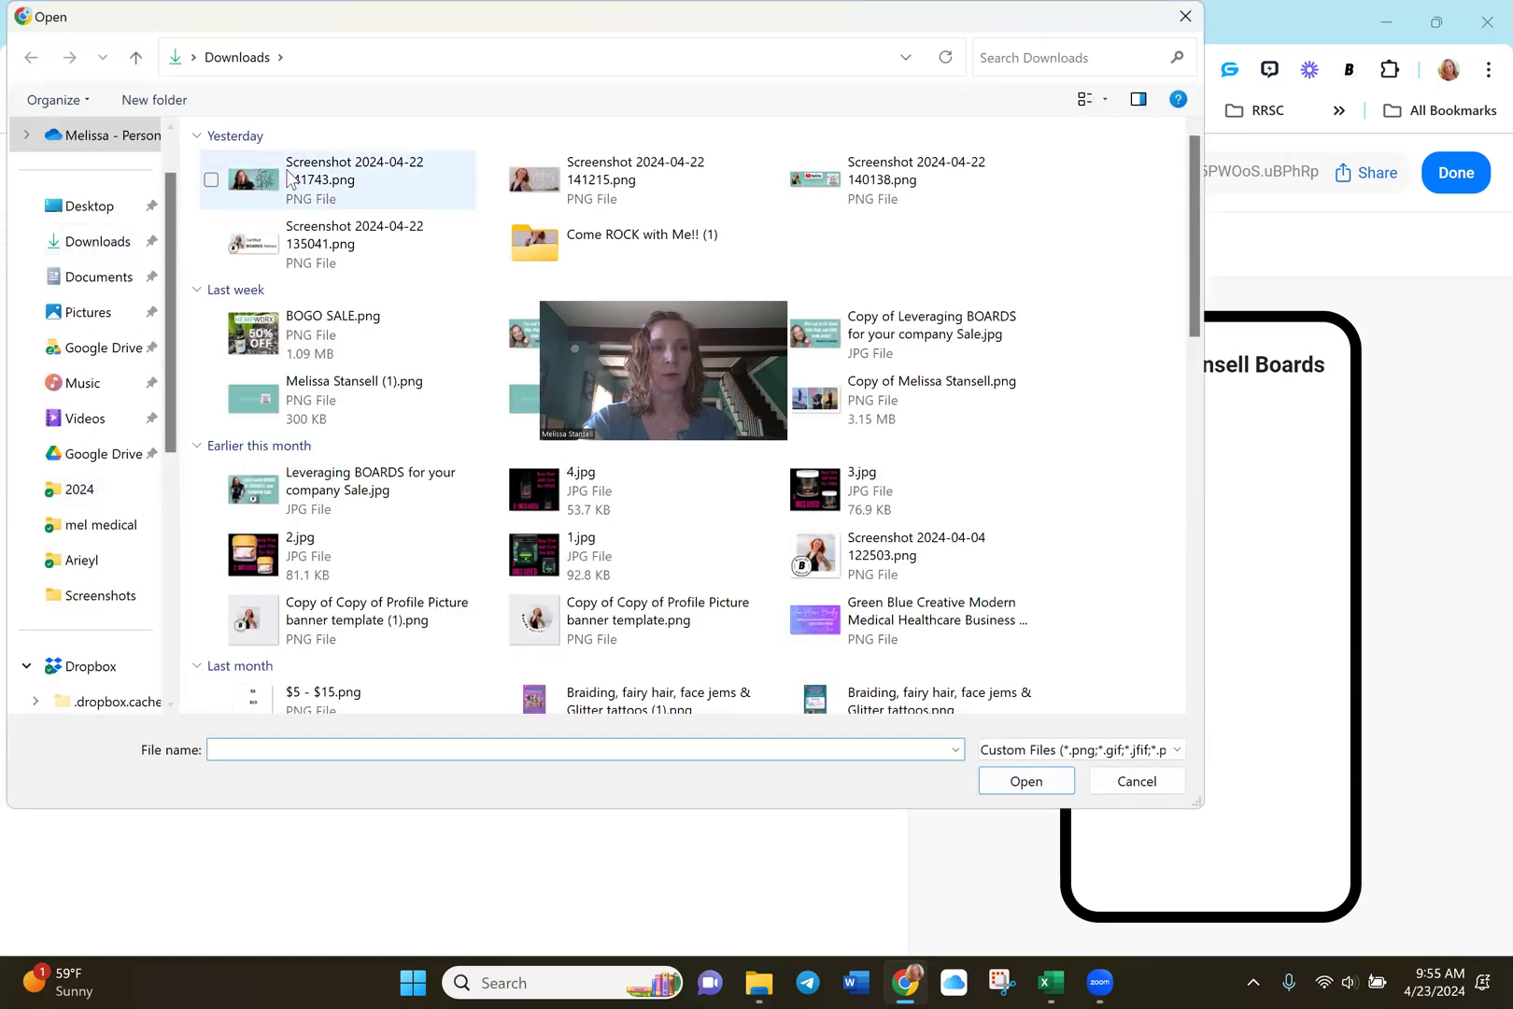
left_click(241, 180)
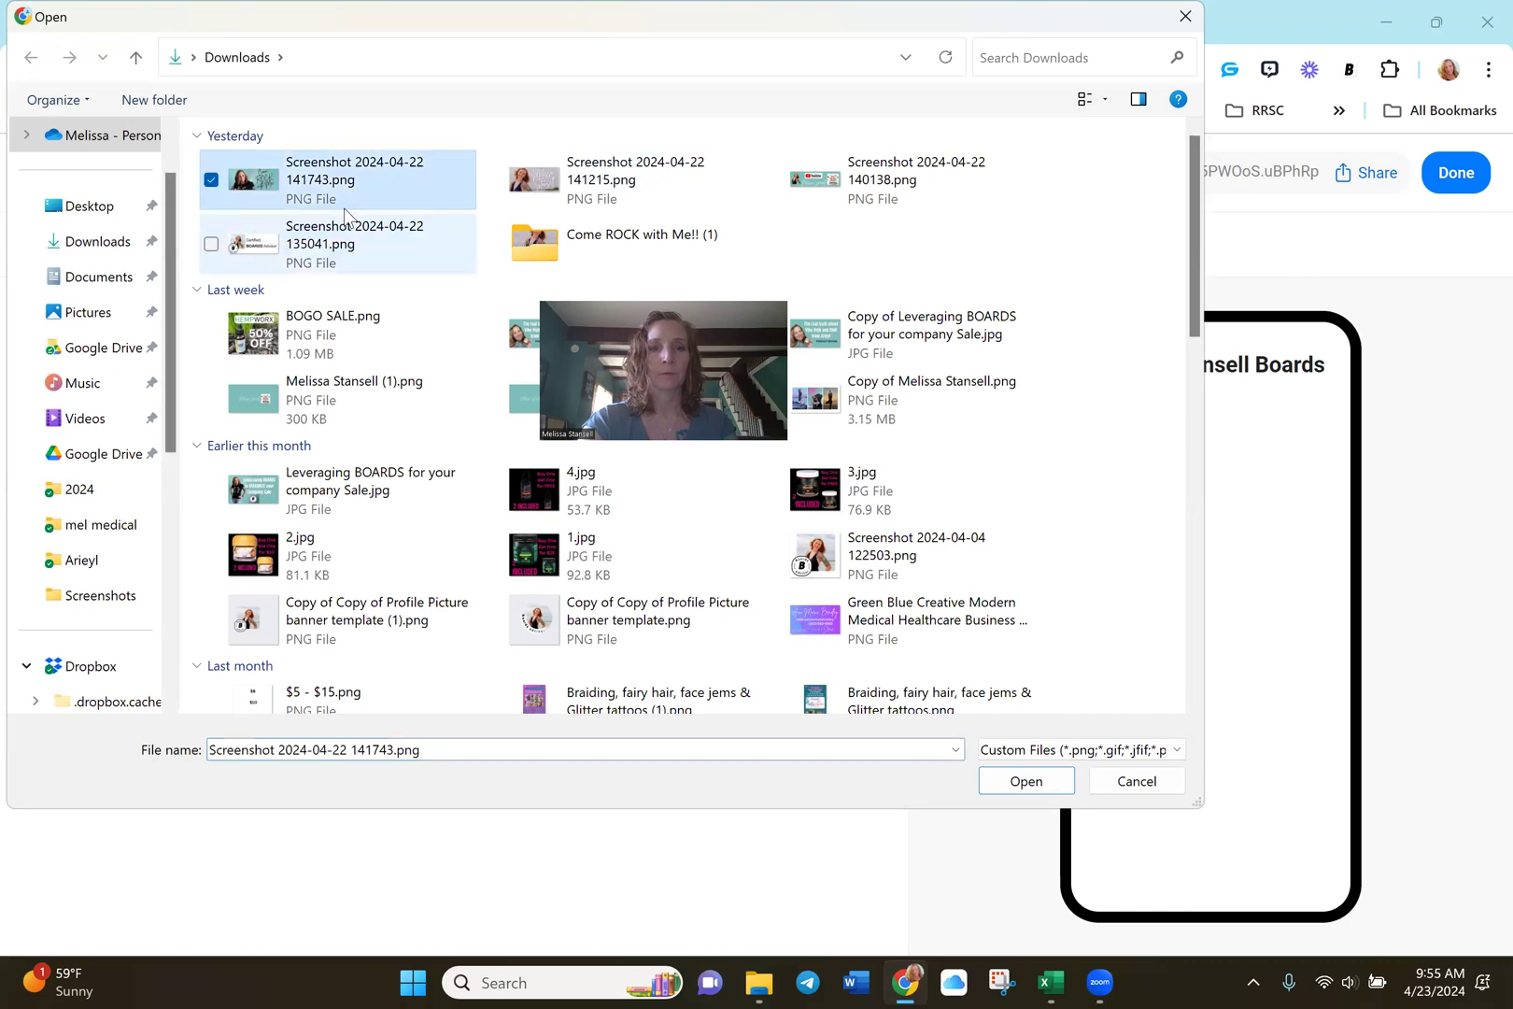
left_click(1026, 780)
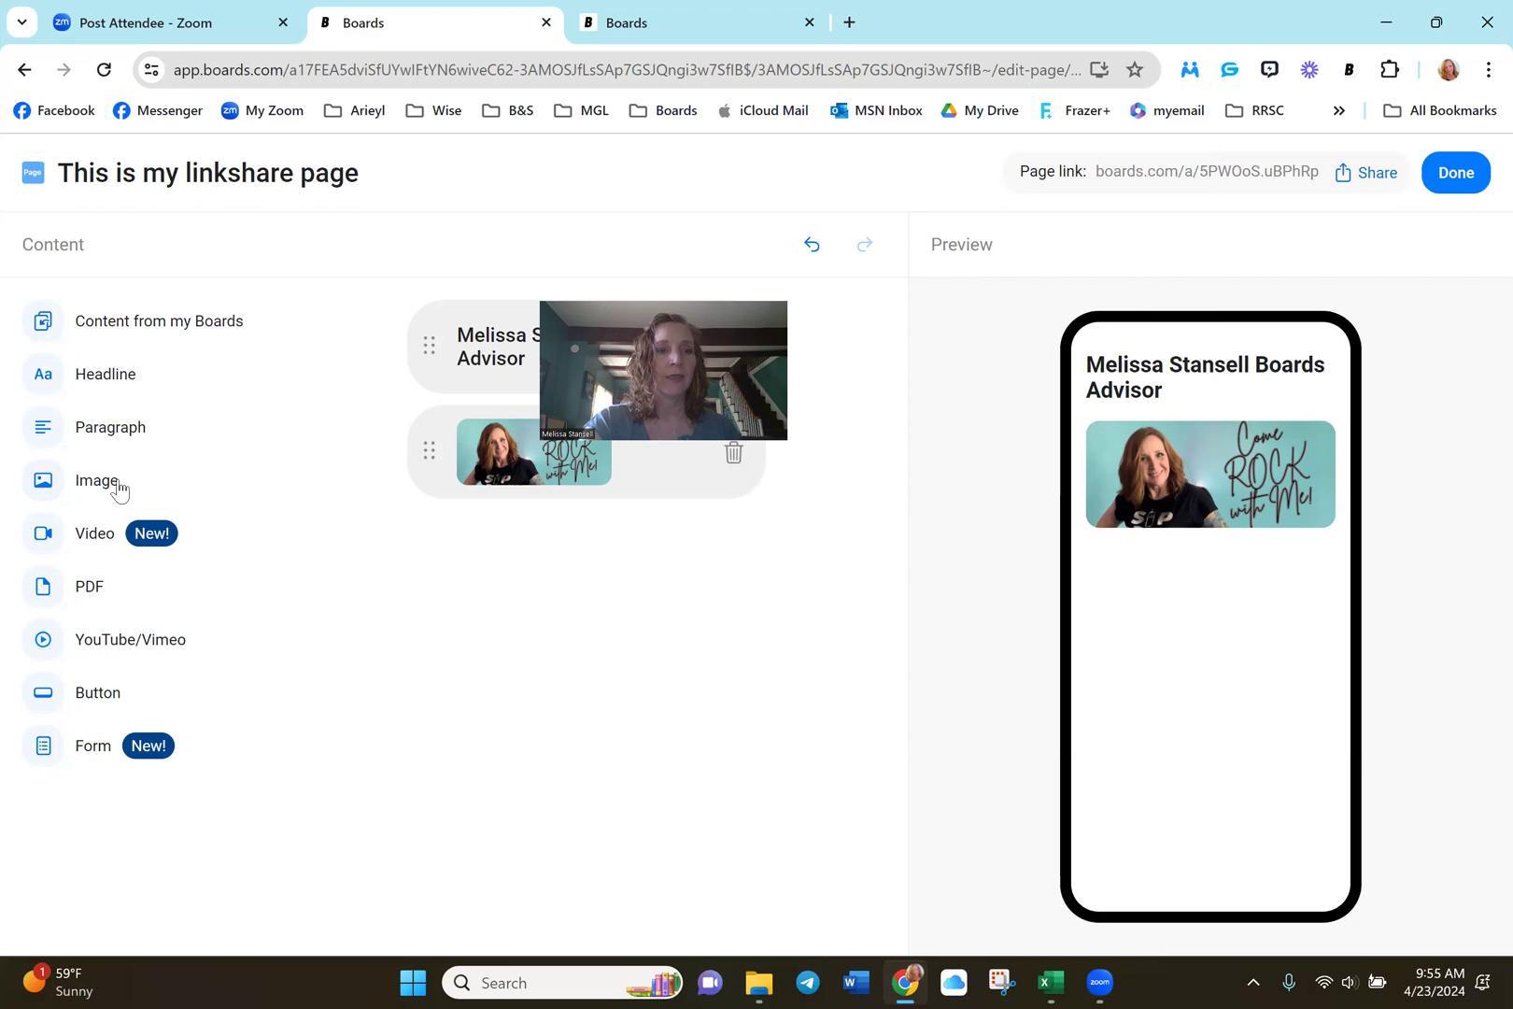
Step: Add a link button labelled 'Visit my website' that points to the owner's website URL
left_click(90, 692)
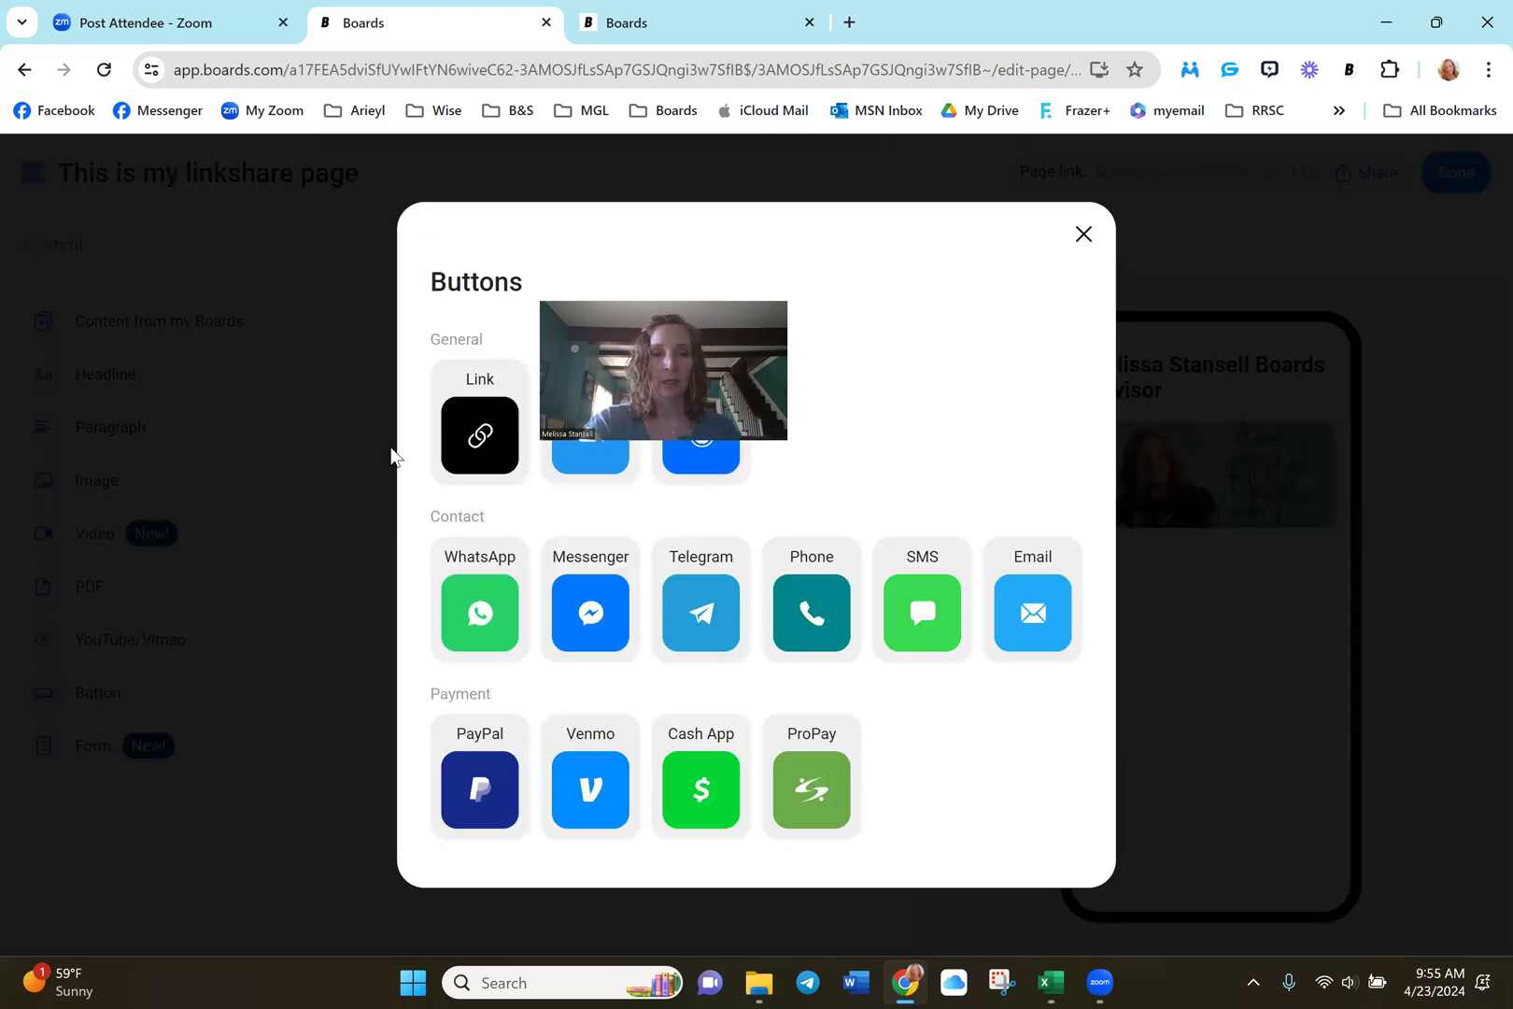
left_click(483, 433)
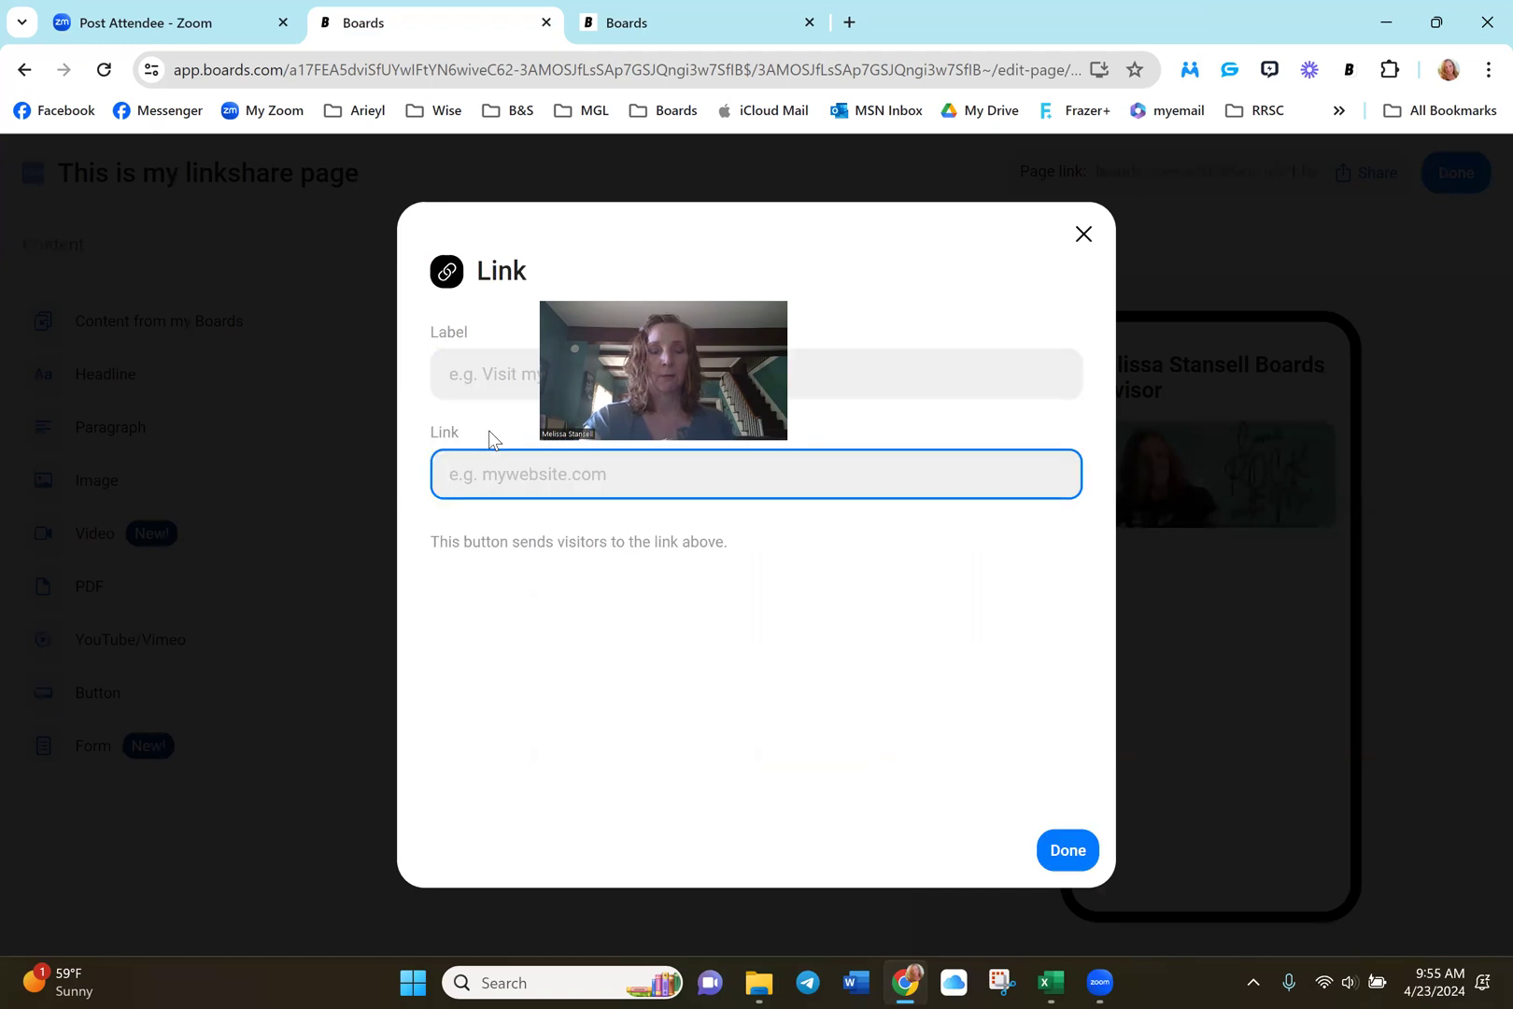
type("www")
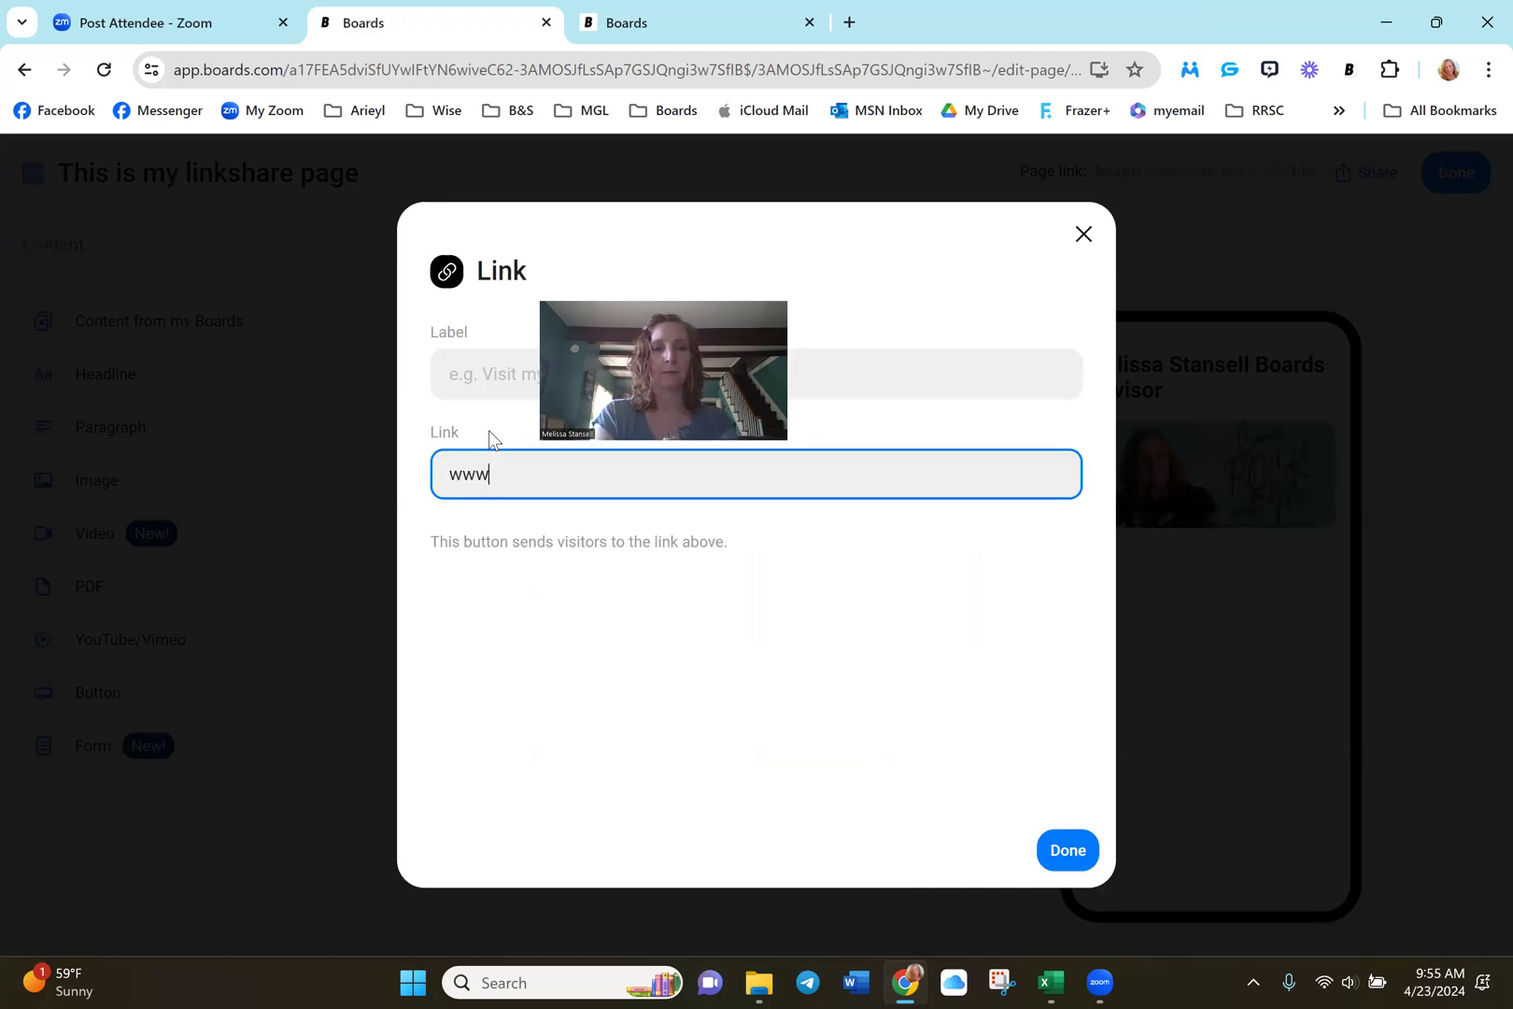
type(".melstansell.com")
left_click(492, 386)
type("Visit my s")
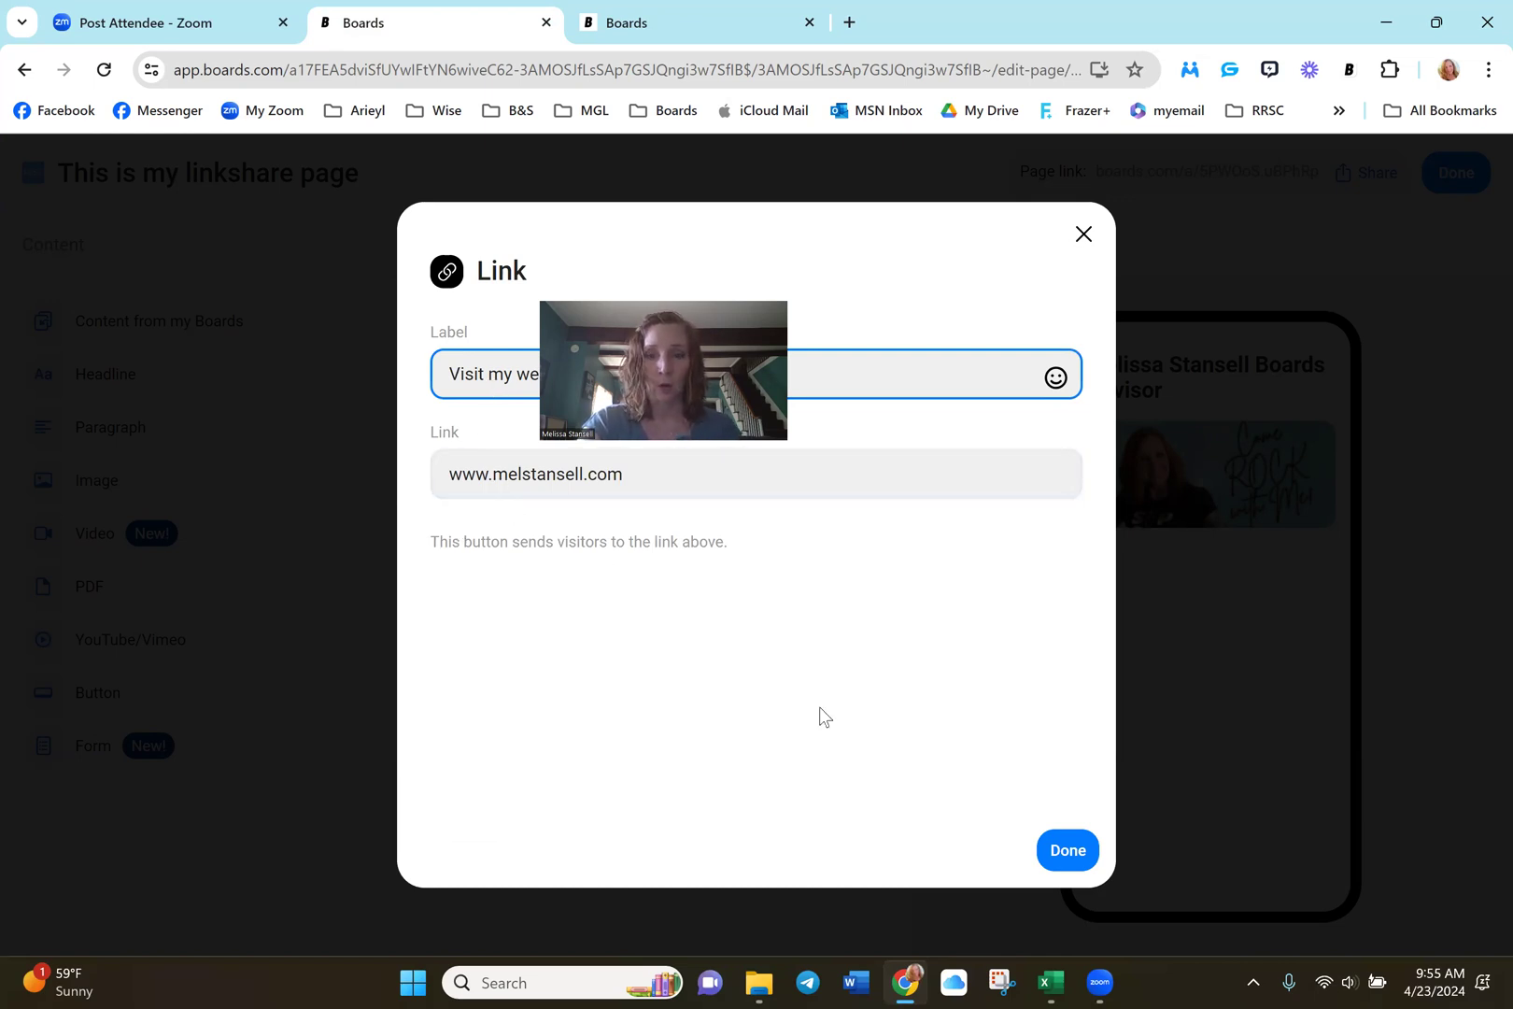
key("Return")
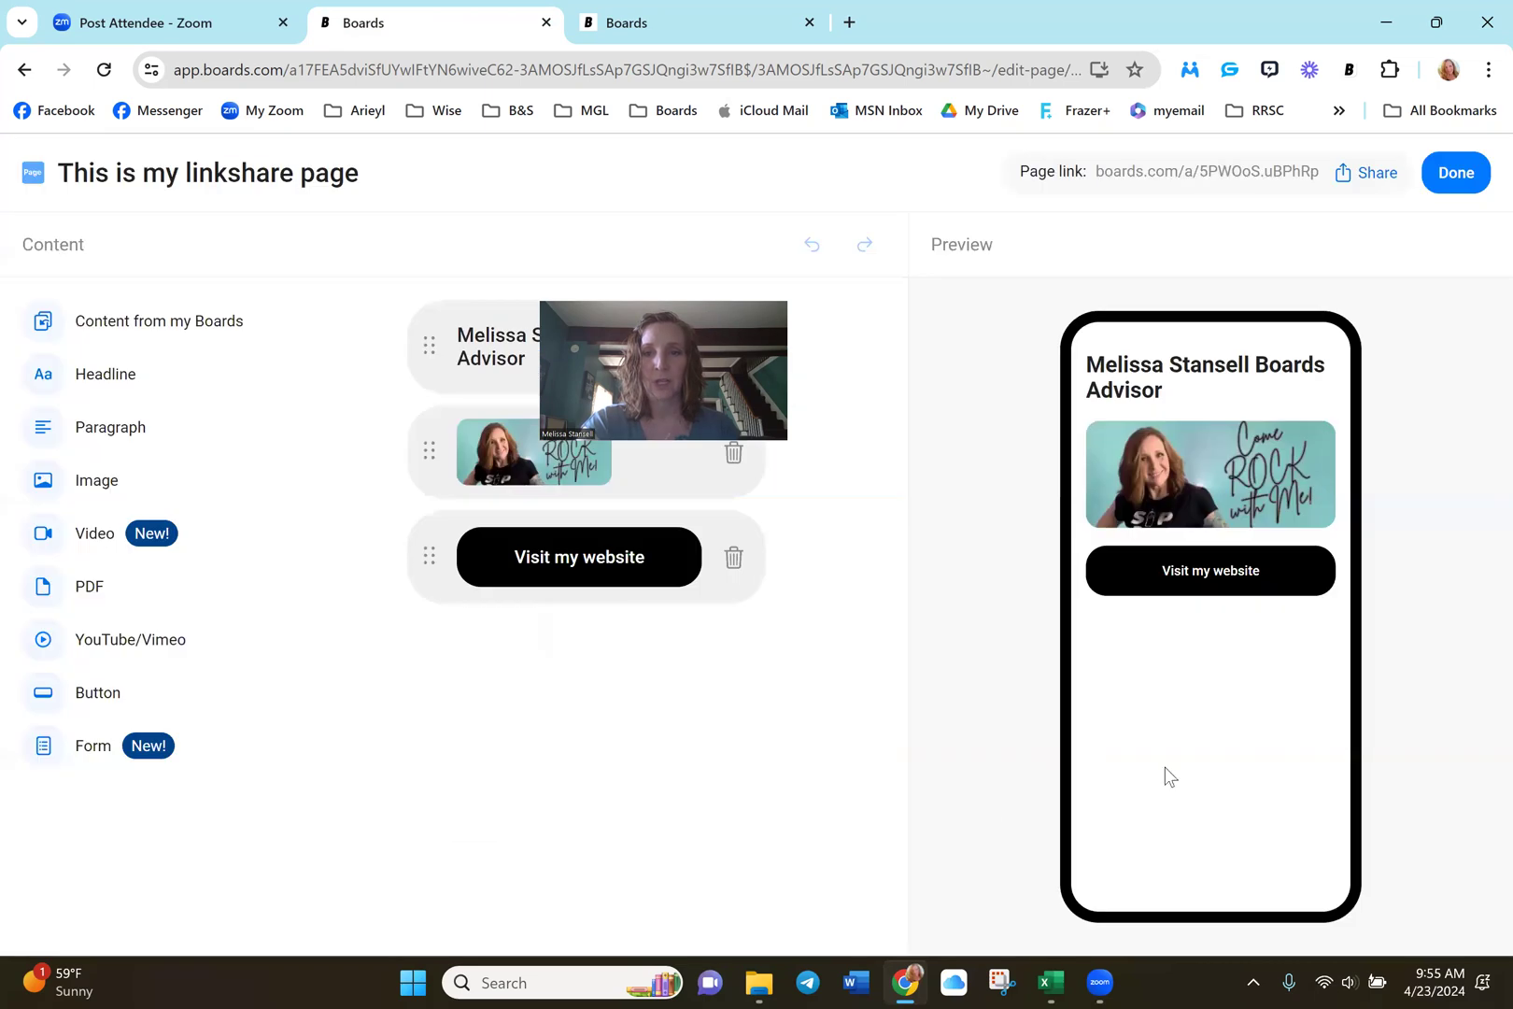
Step: Add the paragraph 'This is where you can describe yourself and create a beautiful bio'
left_click(103, 430)
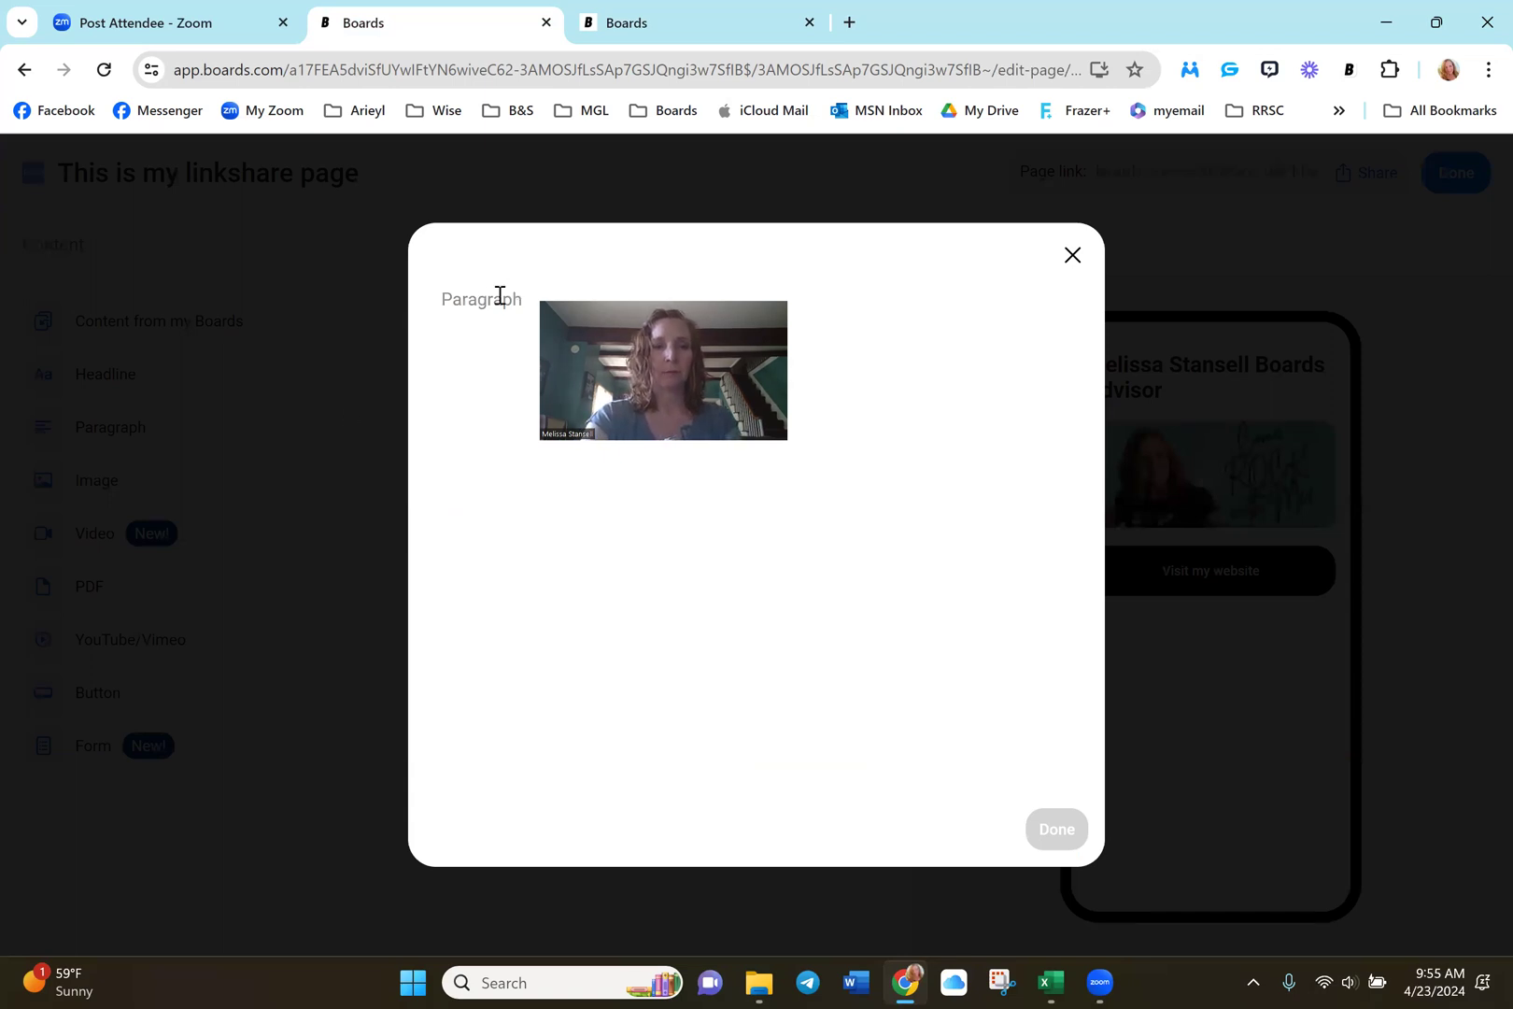
type("This is where you can describe yourself and create a beautiful bio")
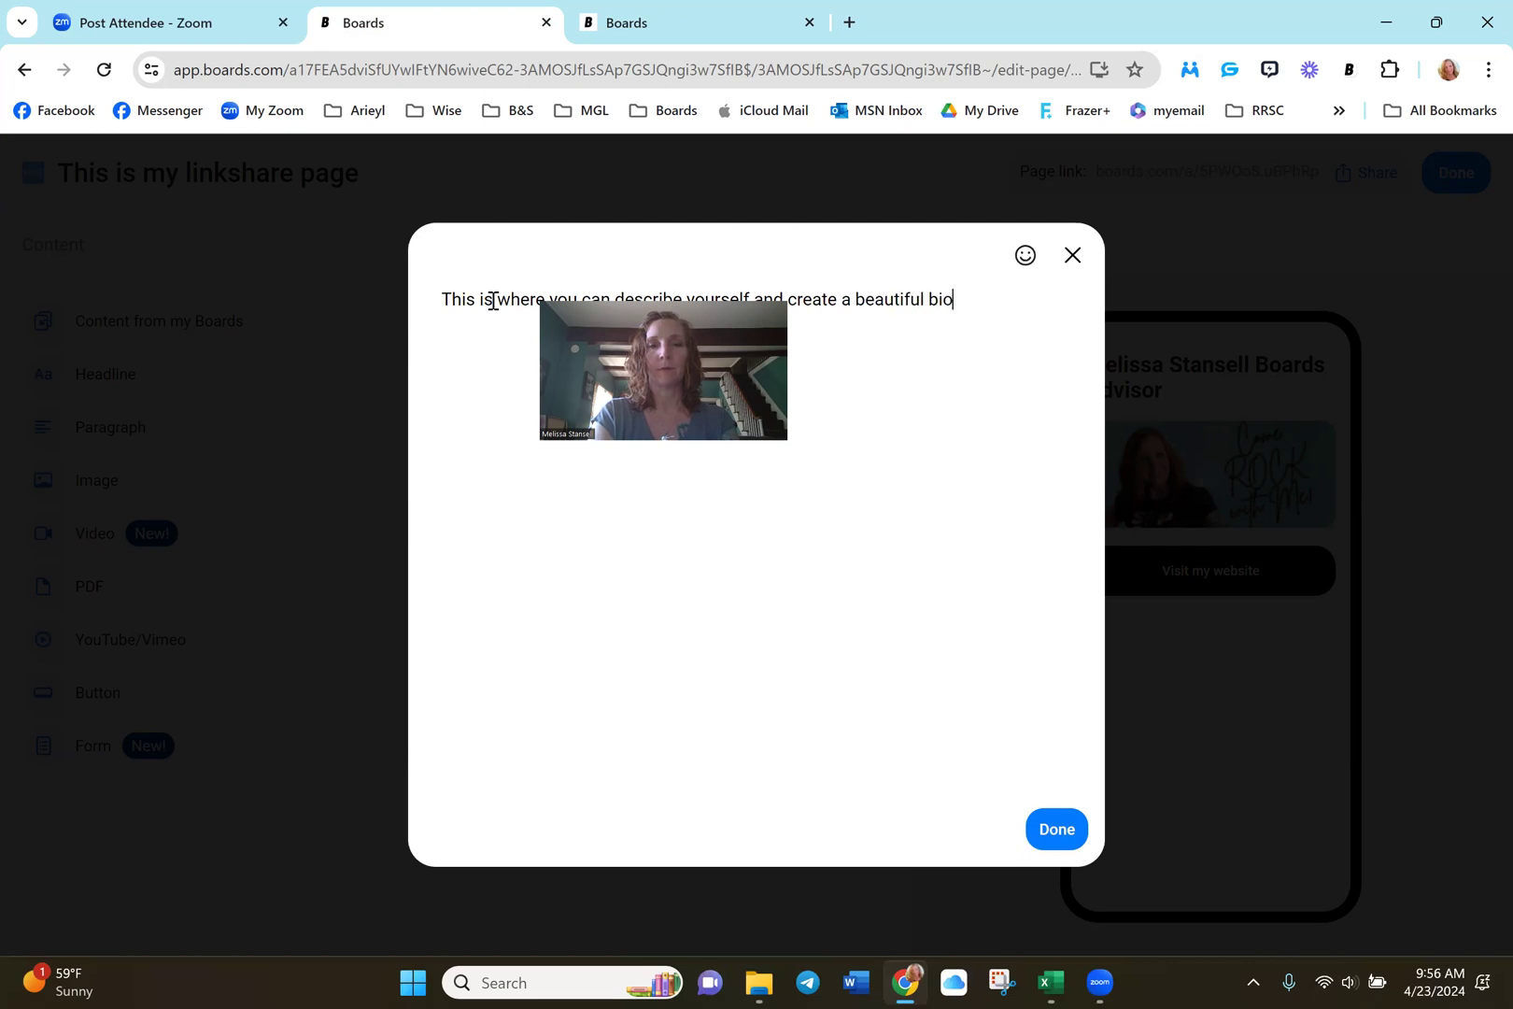
left_click(1108, 811)
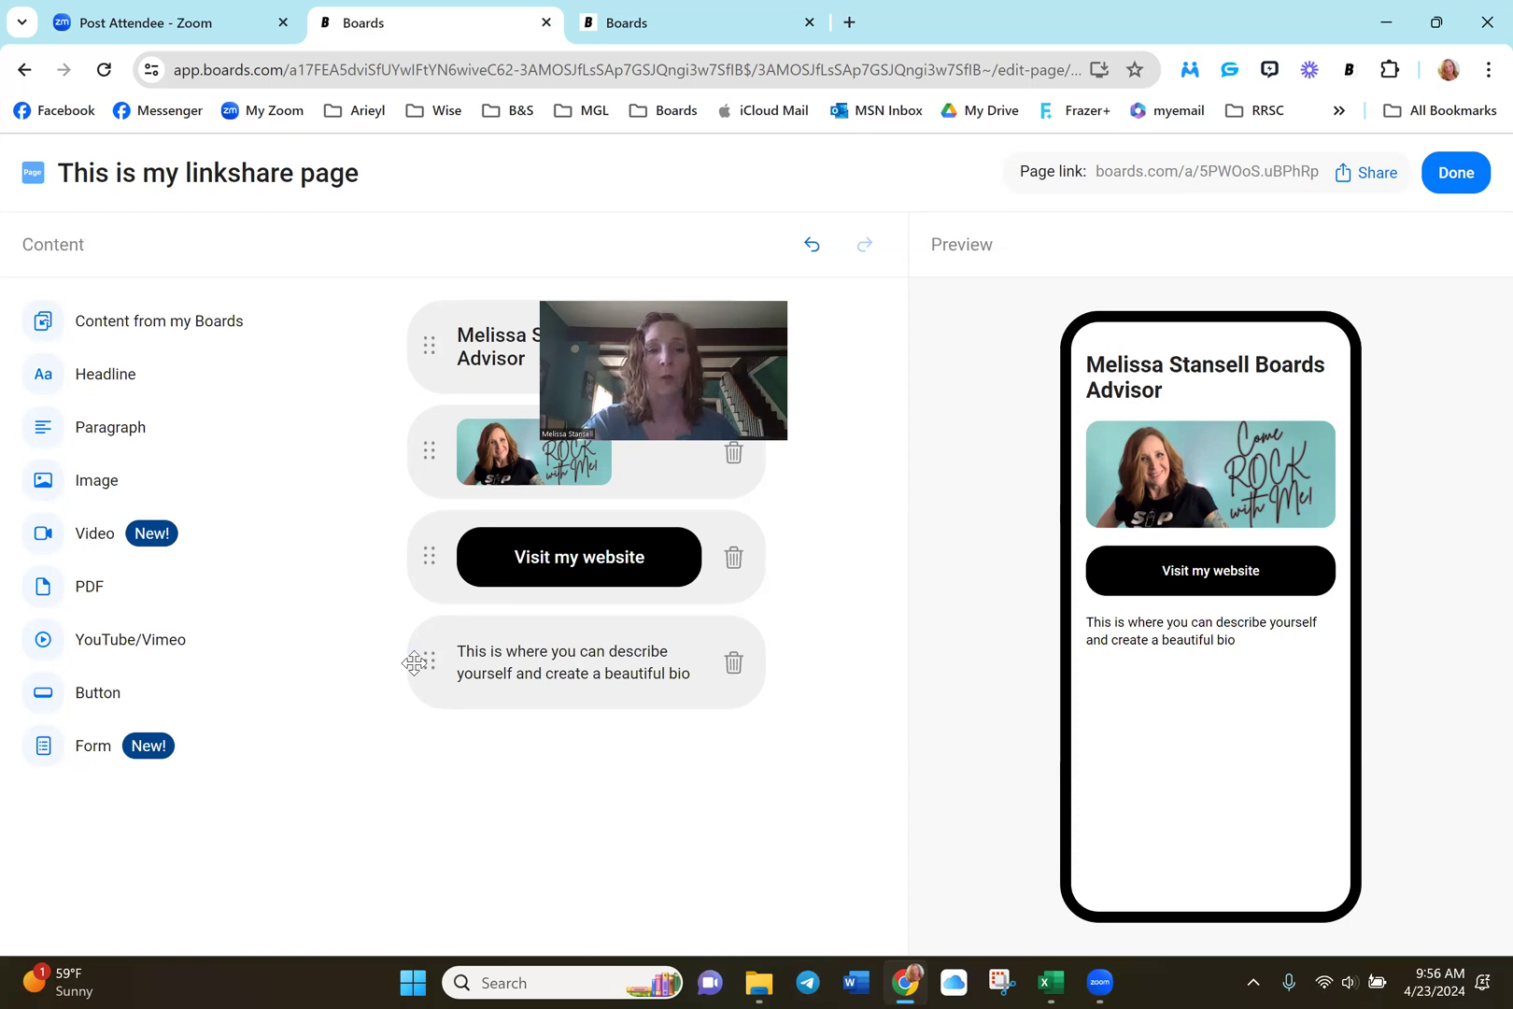
Step: Move the bio paragraph above the 'Visit my website' button
left_click_drag(423, 662, 418, 521)
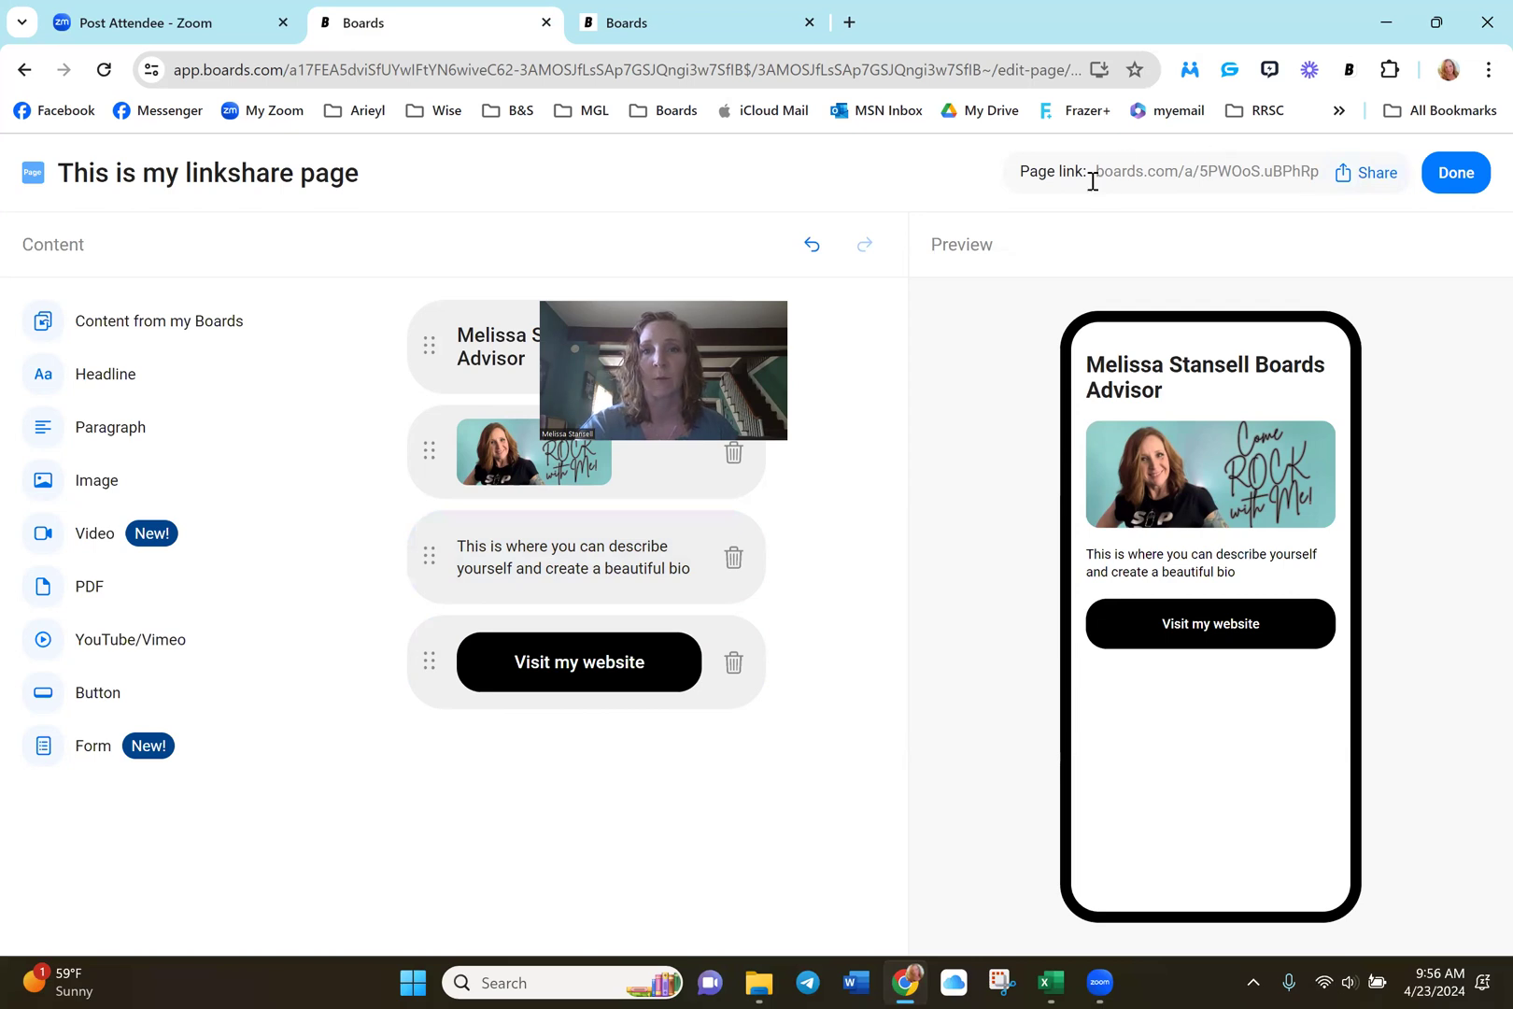
Step: Copy the page's shareable link
left_click(1368, 182)
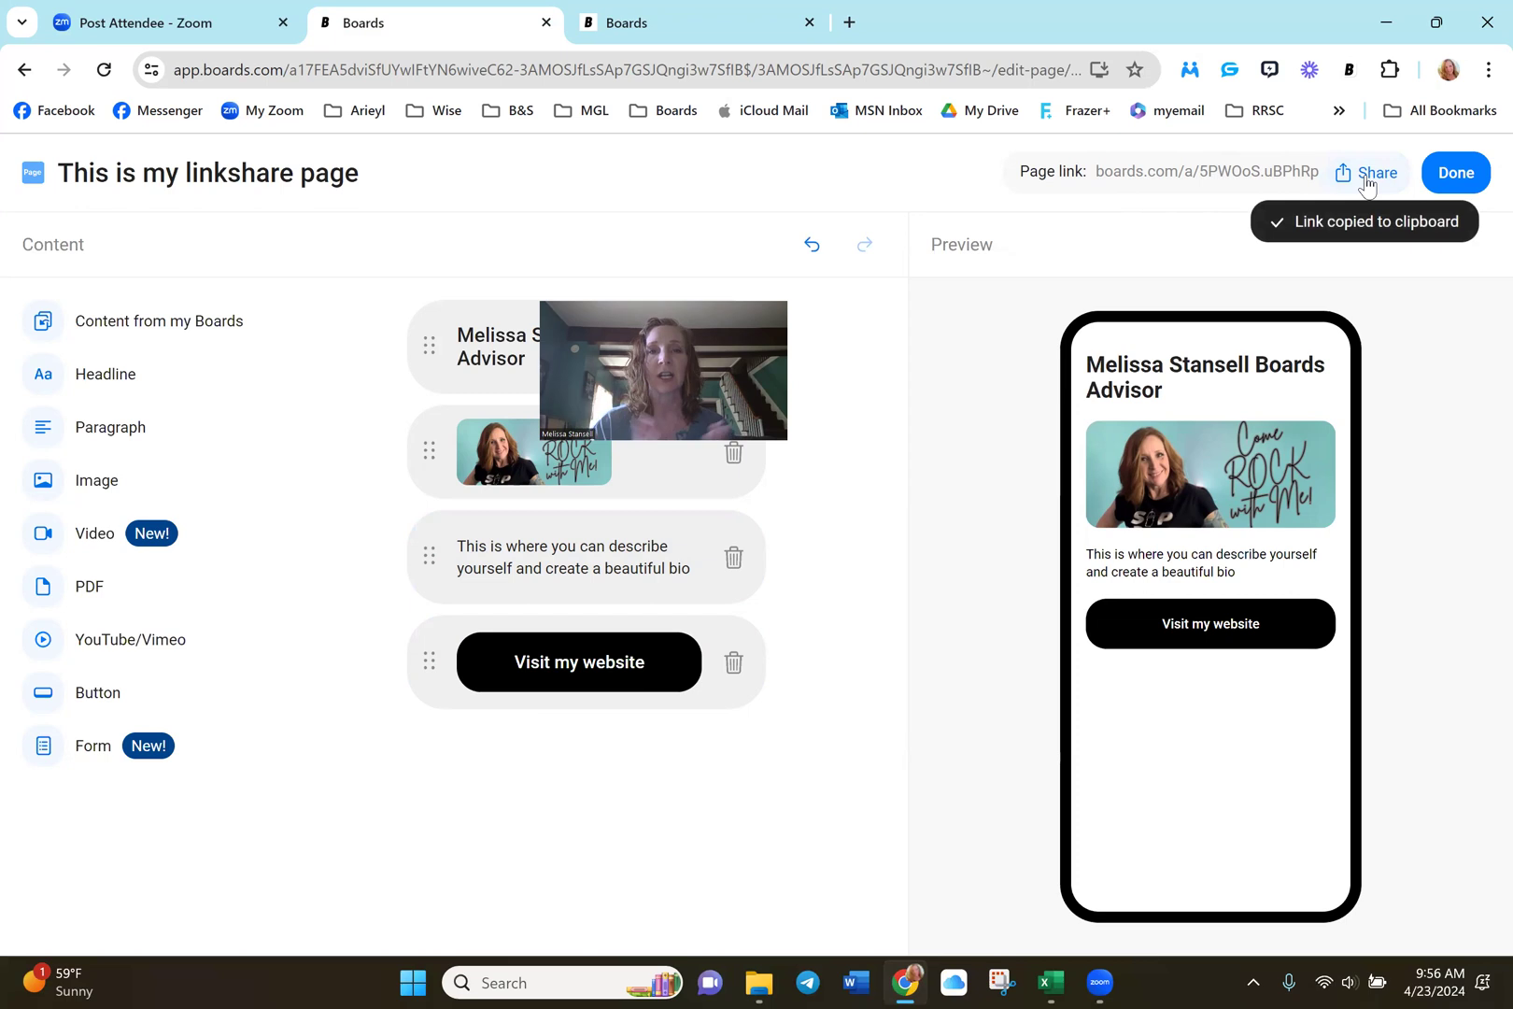